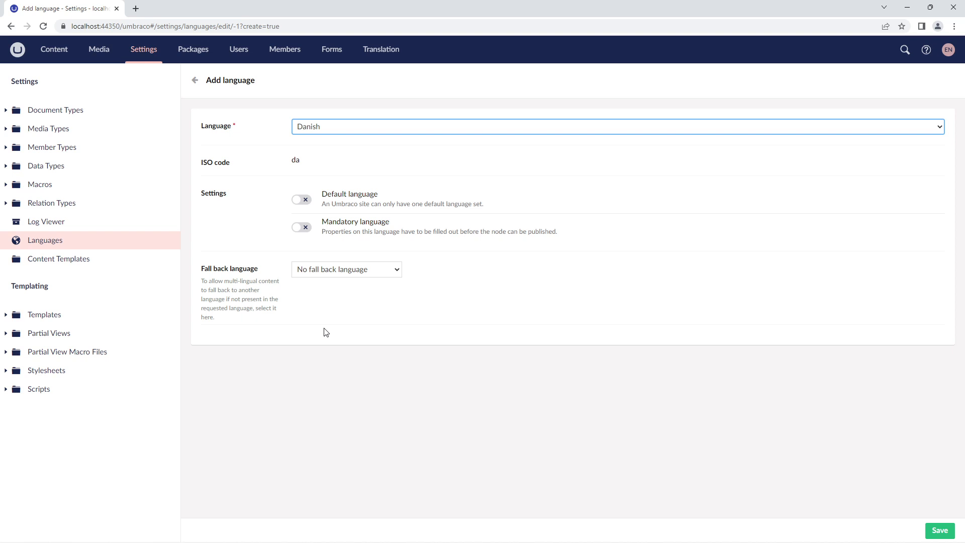
# Step: Make the Danish language mandatory with English (United States) as its fall back language, save it and return to the languages overview
pyautogui.click(304, 229)
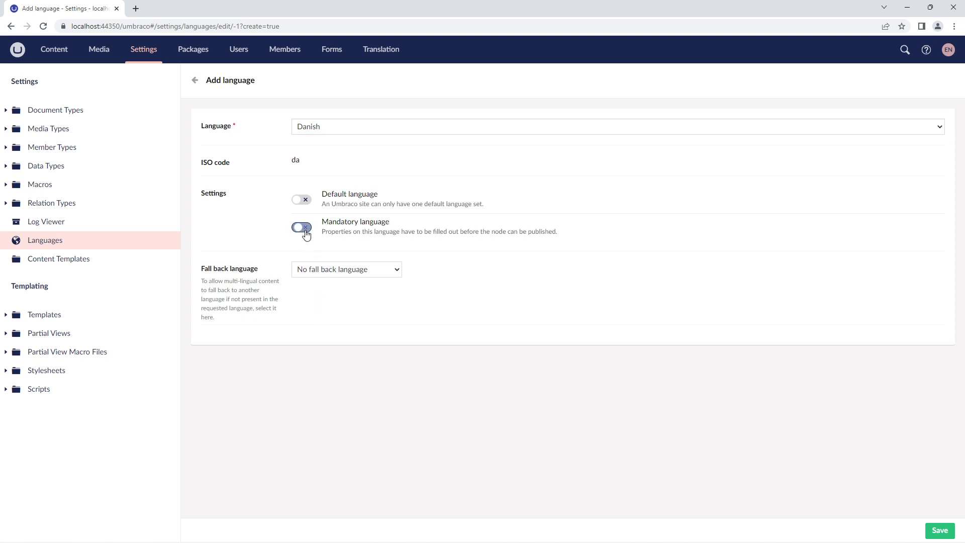
pyautogui.click(332, 272)
pyautogui.click(333, 292)
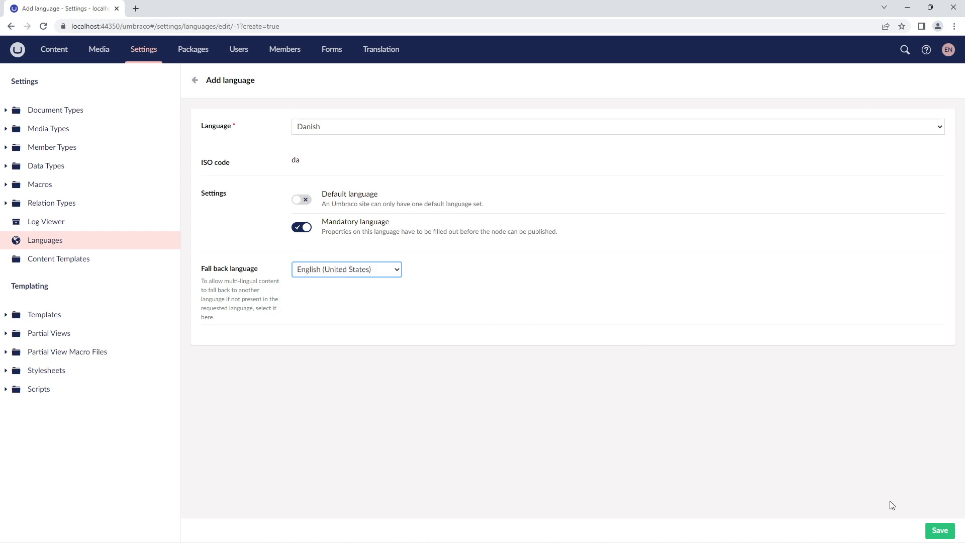
pyautogui.click(936, 532)
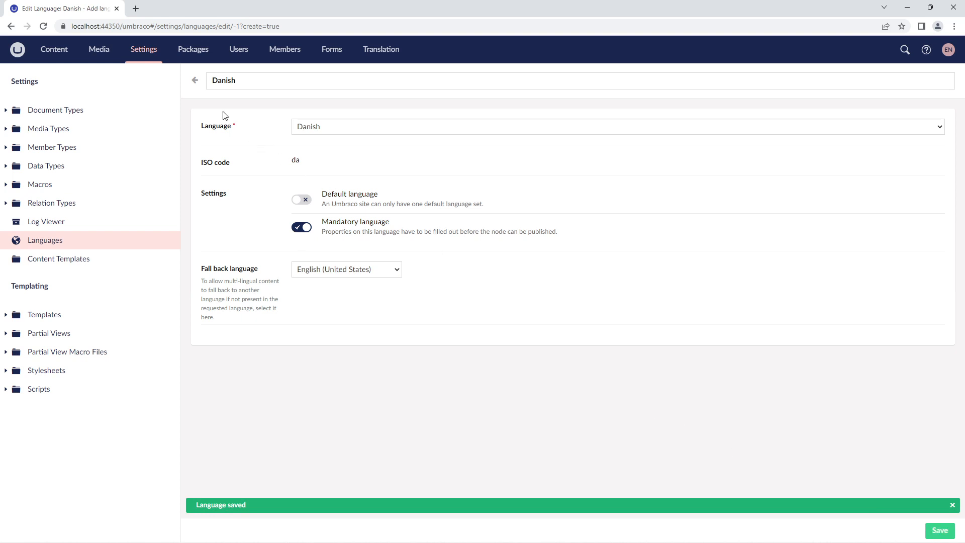
pyautogui.click(196, 83)
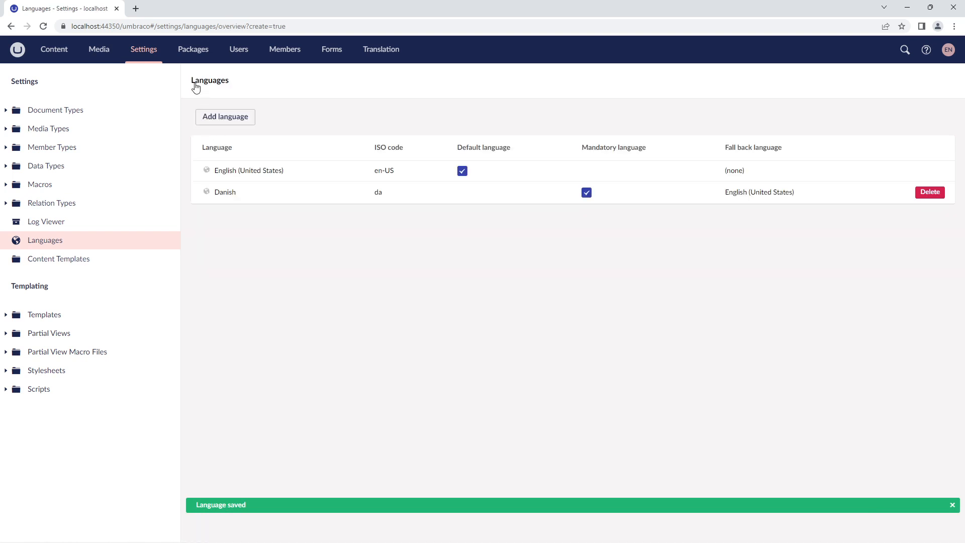
# Step: Add German as a language with Danish as its fall back language, save it and return to the languages overview
pyautogui.click(229, 117)
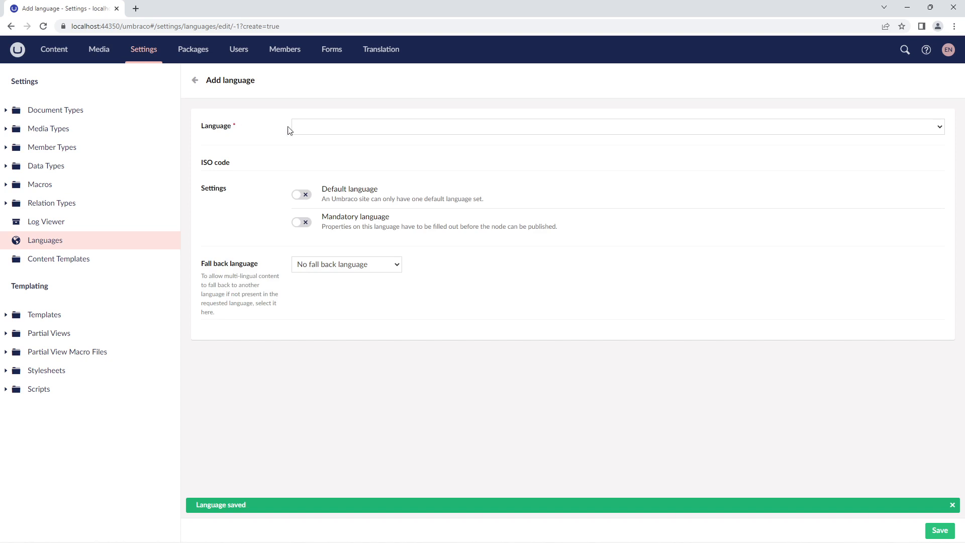
pyautogui.click(394, 126)
pyautogui.write('german')
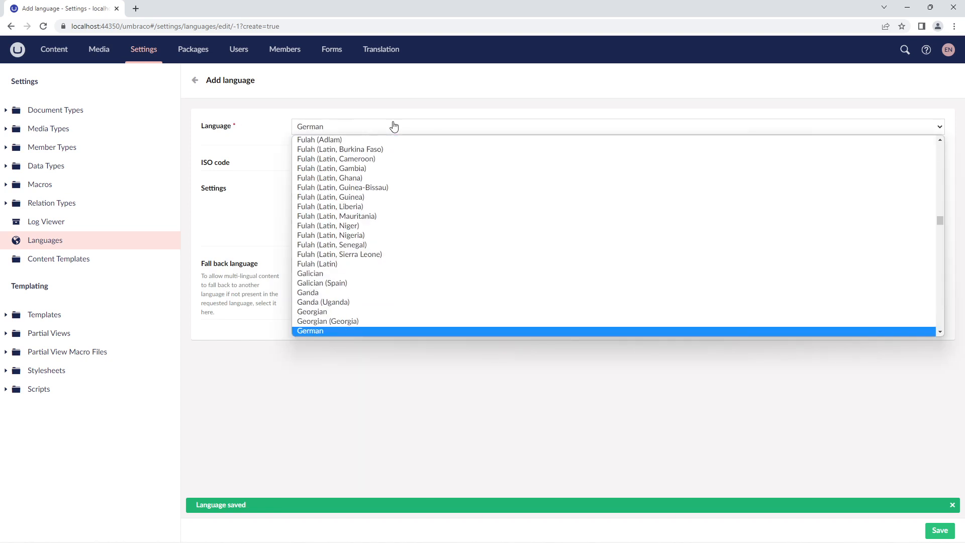
pyautogui.click(325, 331)
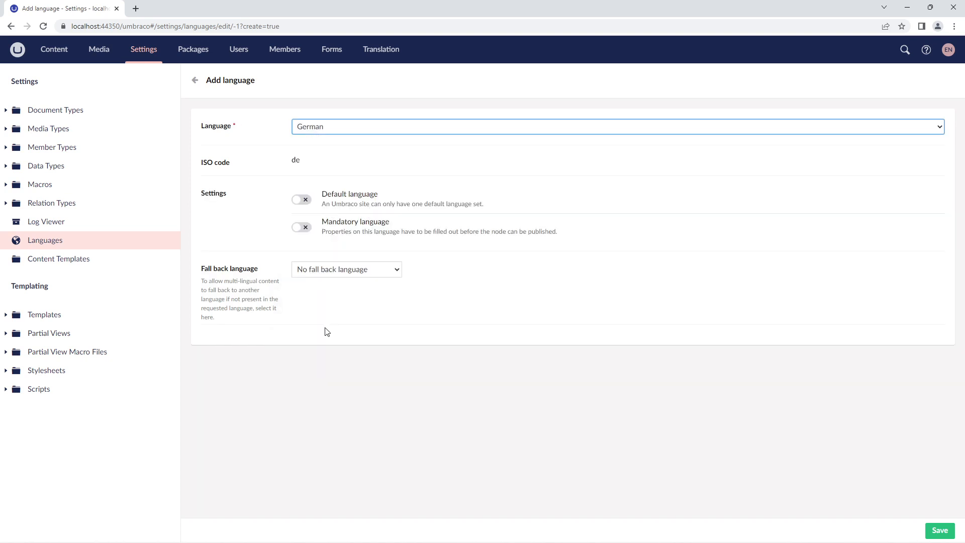
pyautogui.click(348, 274)
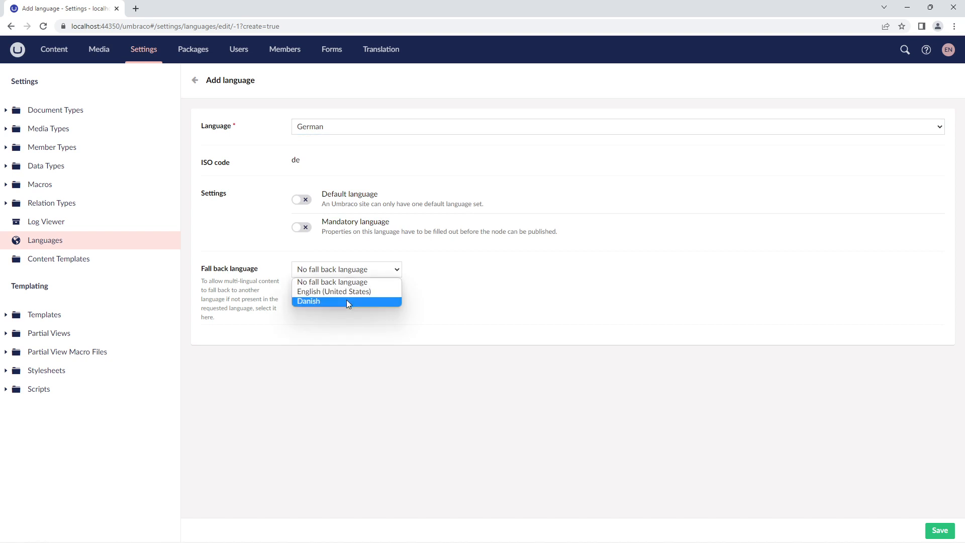
pyautogui.click(347, 301)
pyautogui.click(935, 530)
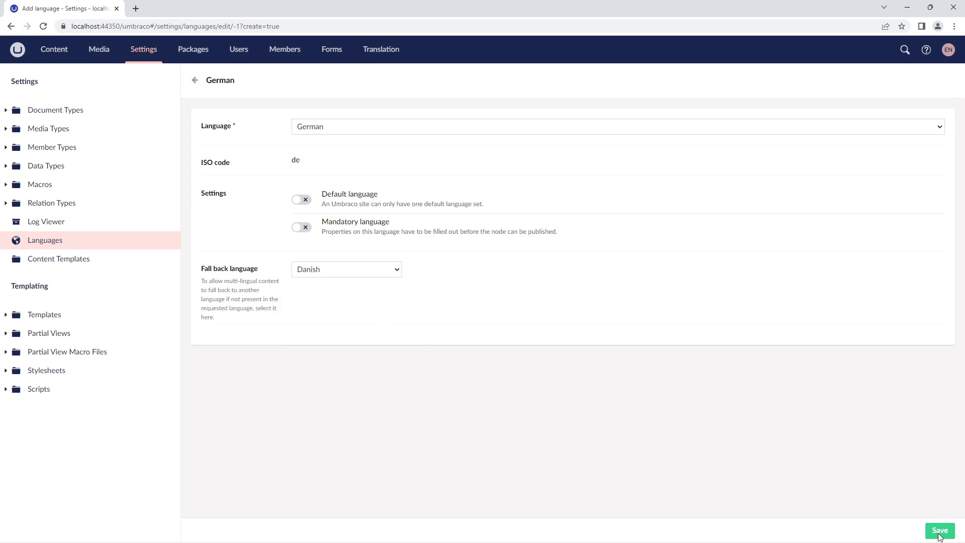
pyautogui.click(195, 81)
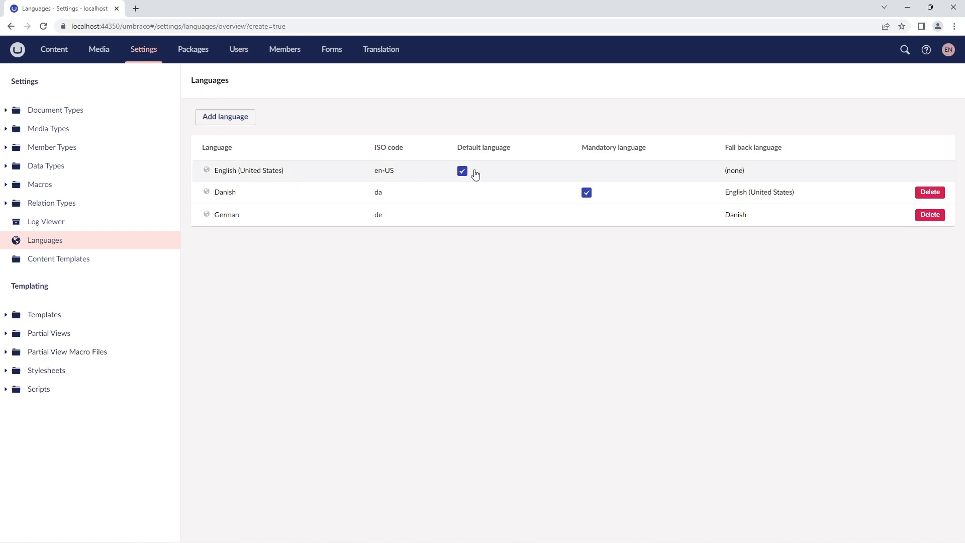
# Step: Make Danish the default language of the site, save it and return to the languages overview
pyautogui.click(302, 195)
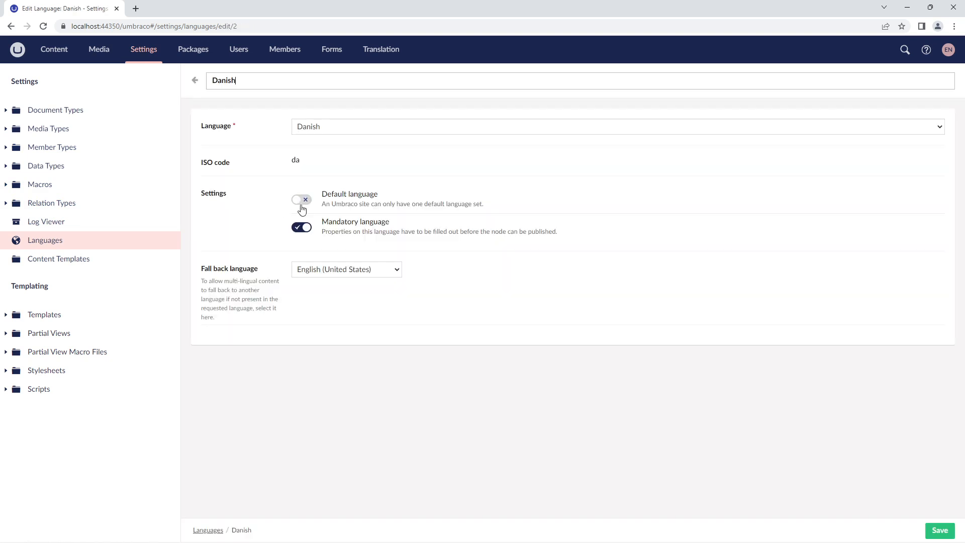
pyautogui.click(303, 200)
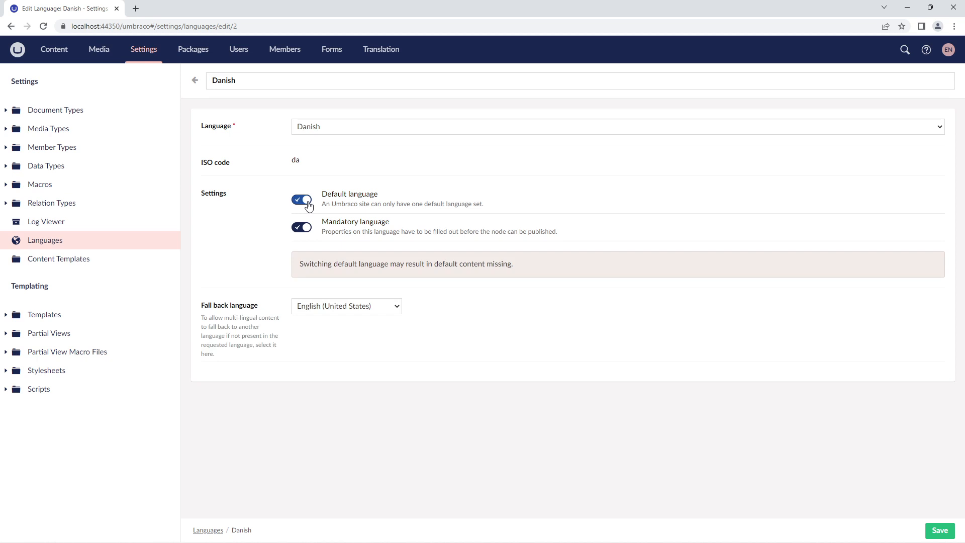
pyautogui.click(947, 533)
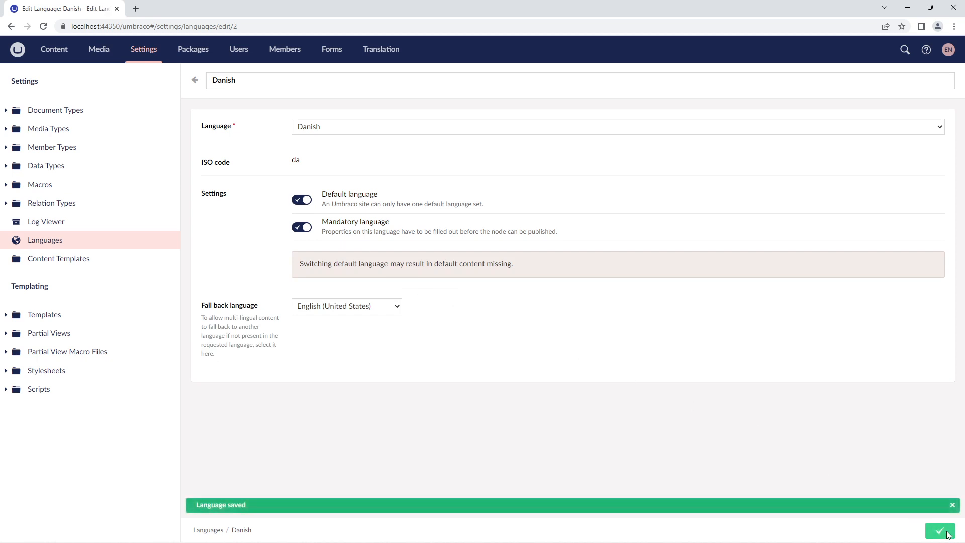
pyautogui.click(194, 83)
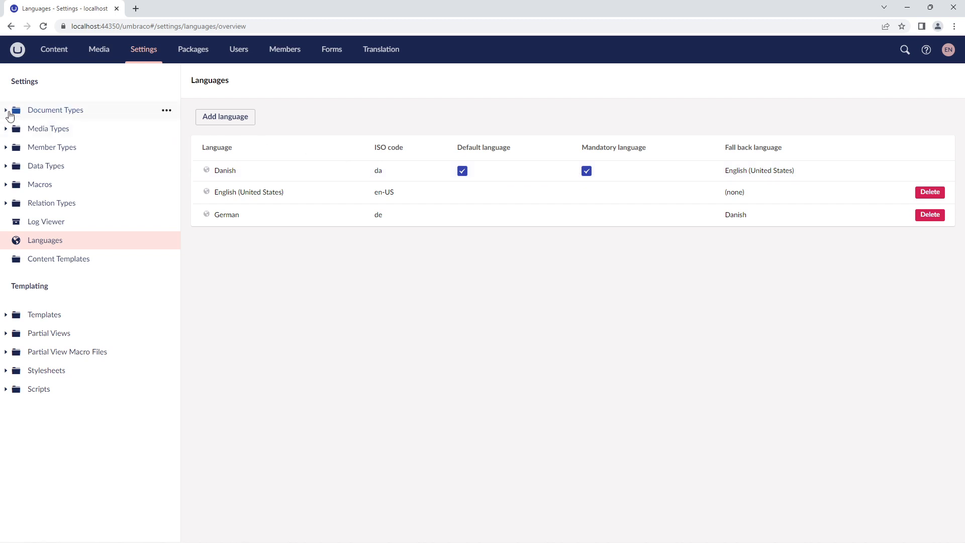
# Step: Allow the Home document type to vary by culture in its permissions and save it
pyautogui.click(6, 111)
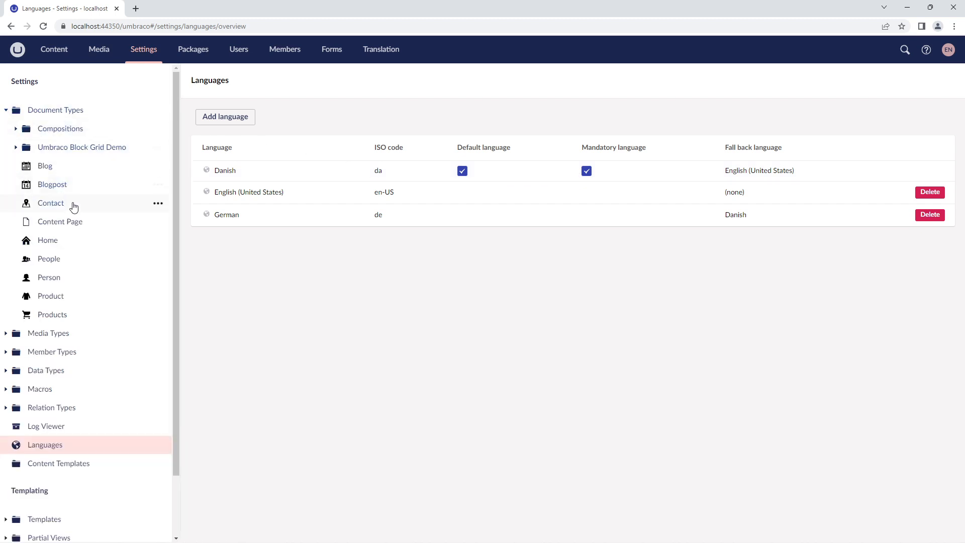
pyautogui.click(44, 242)
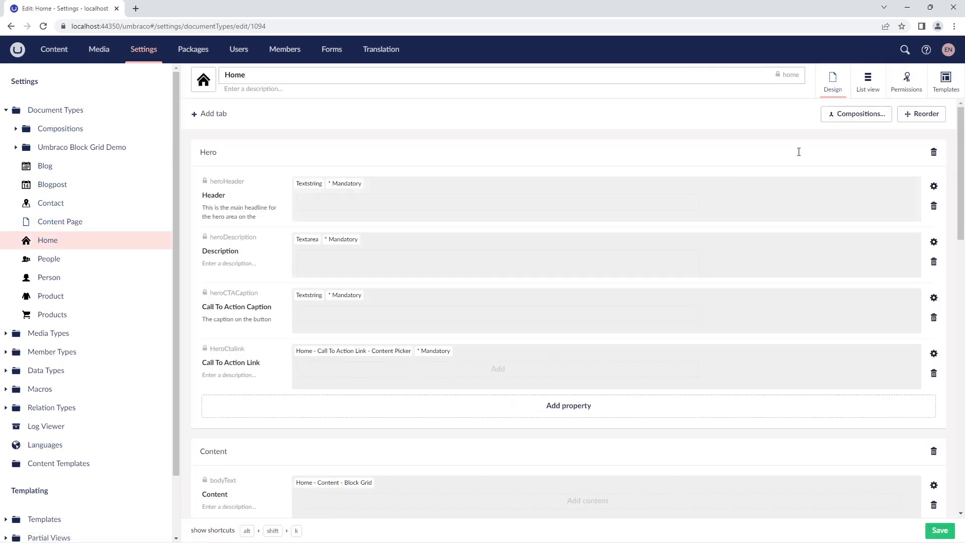
pyautogui.click(904, 85)
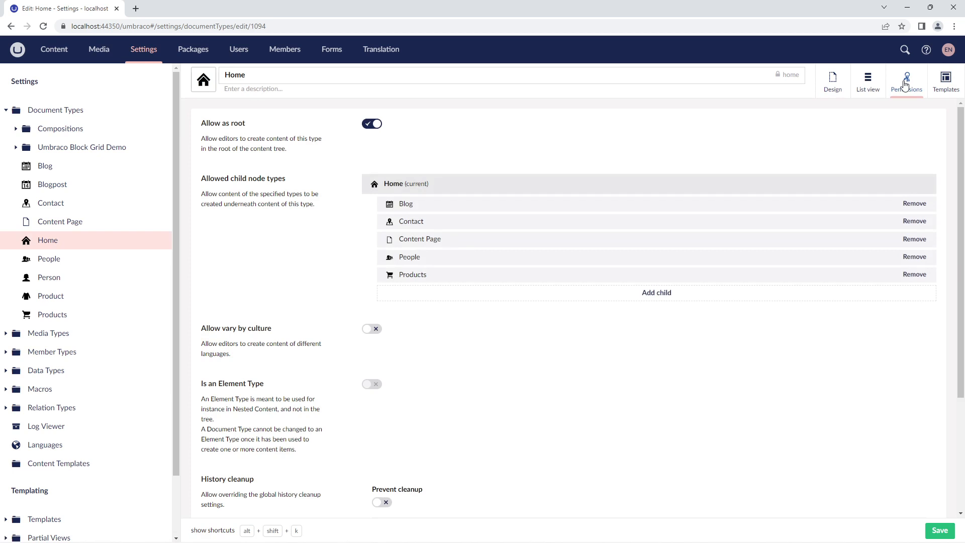
pyautogui.scroll(-2, 439, 331)
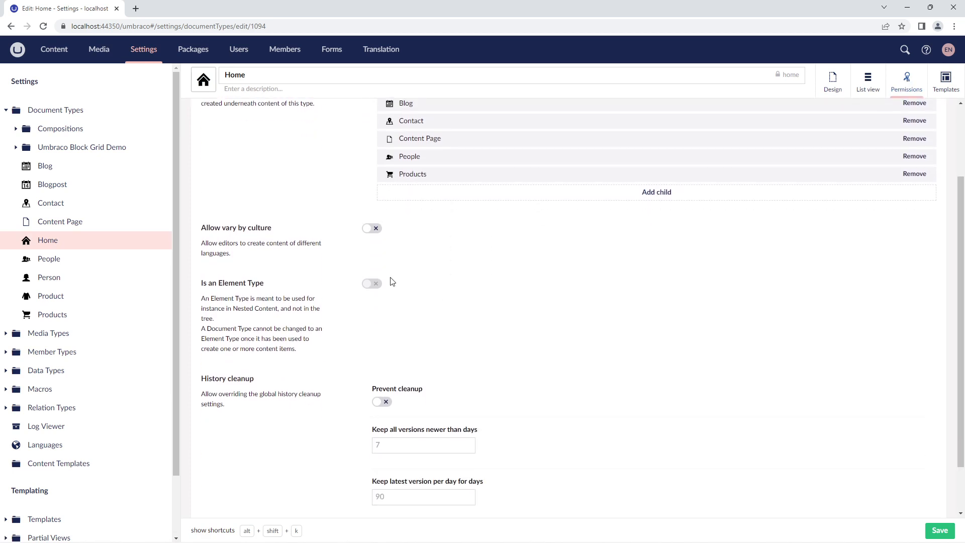
pyautogui.click(372, 232)
pyautogui.click(934, 533)
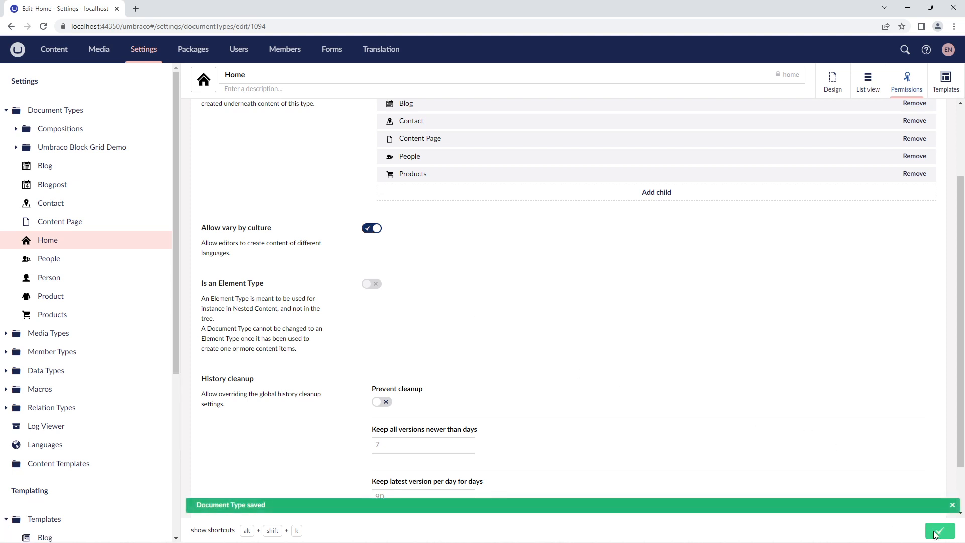
# Step: Allow the Header property in the Home document type's Hero group to vary by culture
pyautogui.click(841, 90)
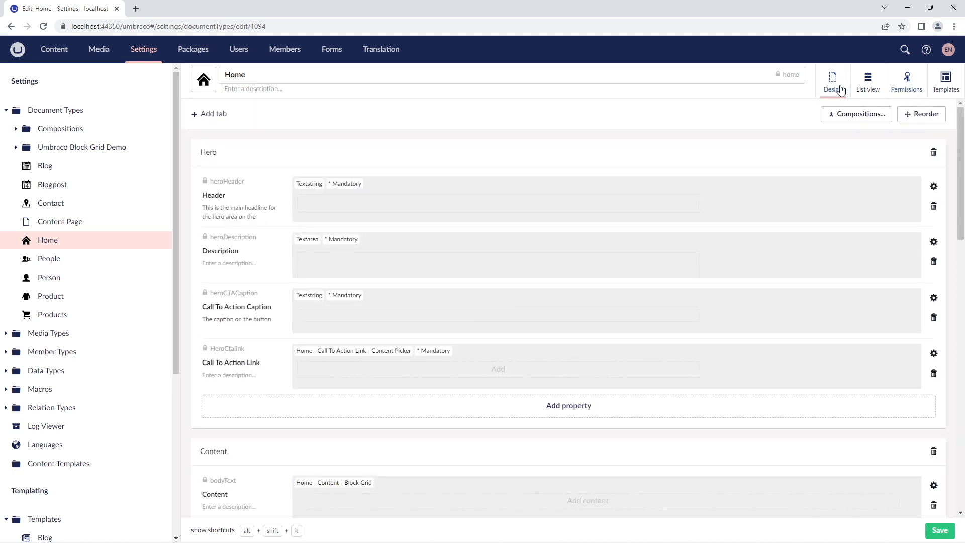
pyautogui.click(934, 186)
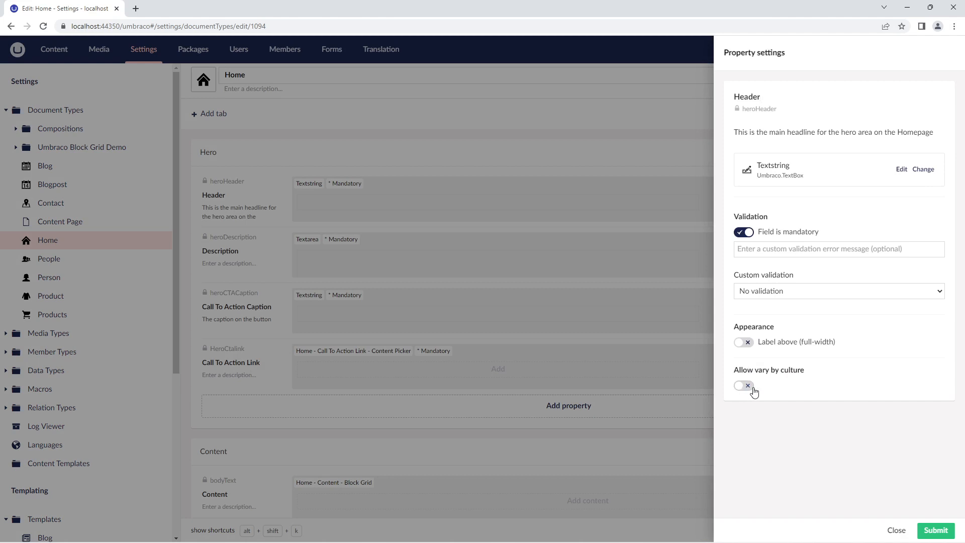
pyautogui.click(746, 386)
pyautogui.click(935, 531)
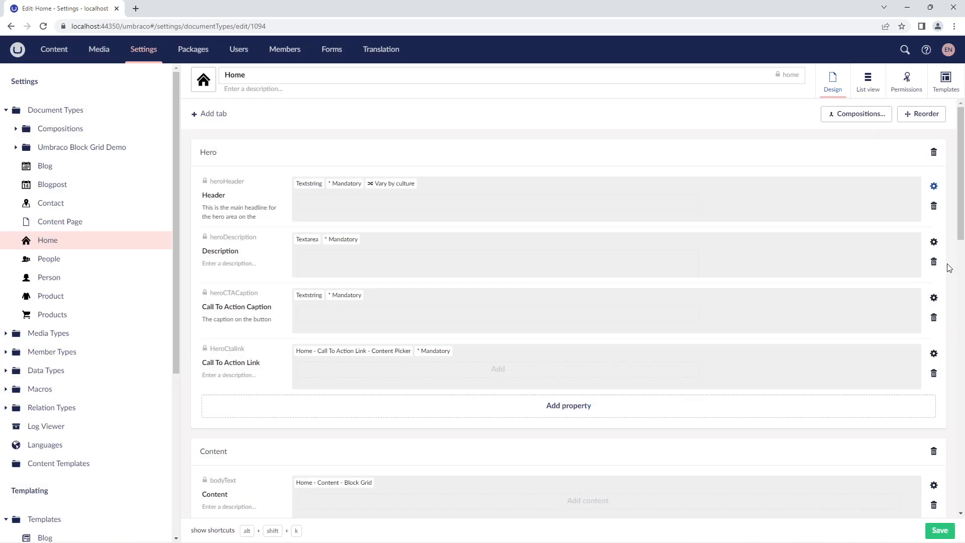
# Step: Allow the Hero group's Description property to vary by culture and save the Home document type
pyautogui.click(936, 242)
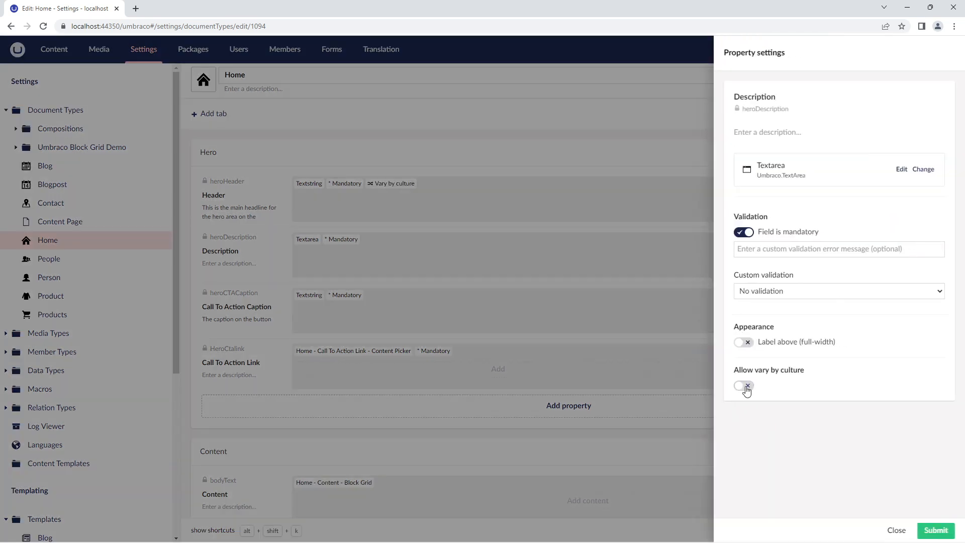
pyautogui.click(744, 386)
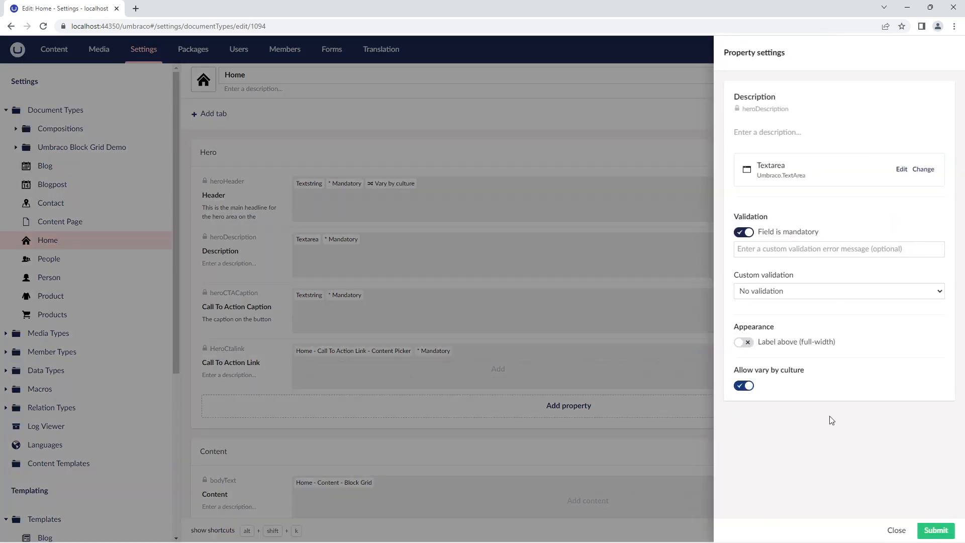
pyautogui.click(929, 532)
pyautogui.click(938, 531)
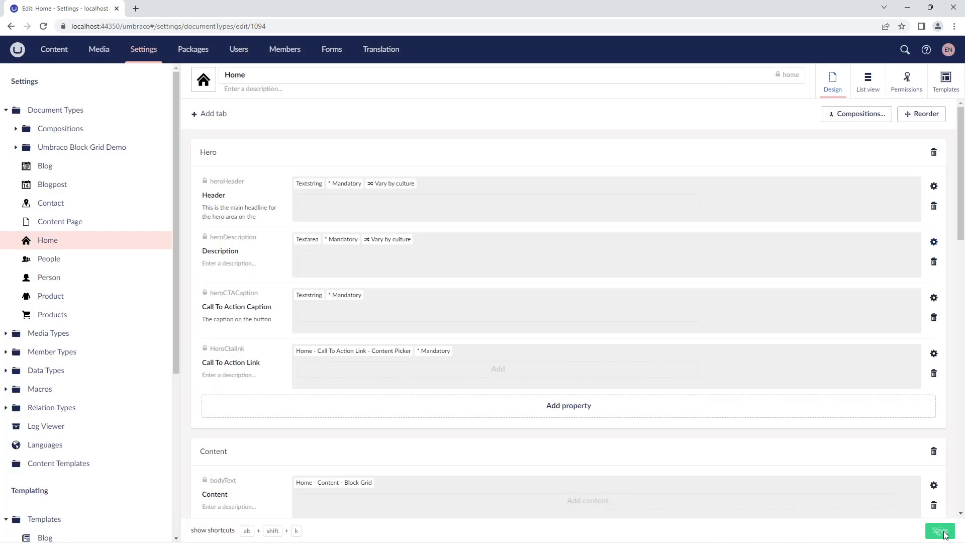
pyautogui.scroll(-3, 831, 391)
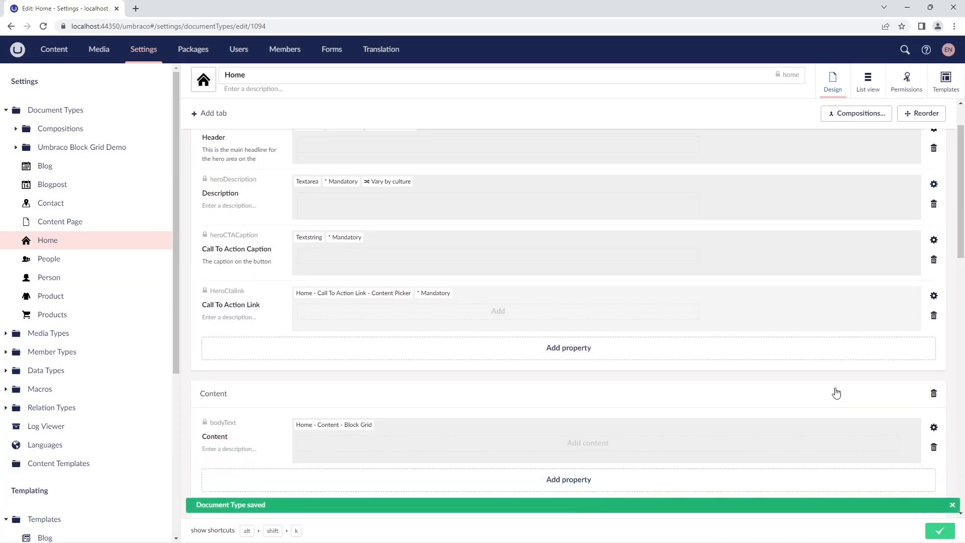
pyautogui.scroll(3, 836, 392)
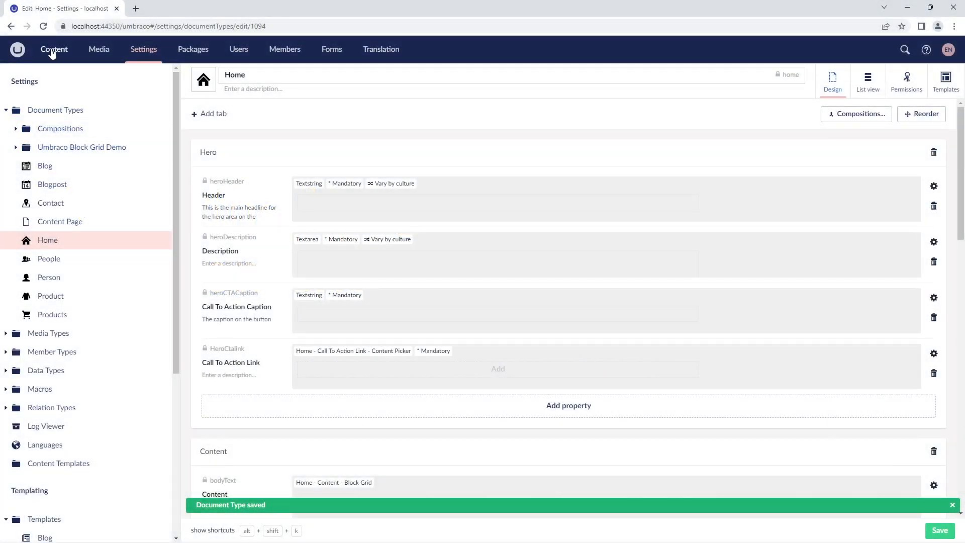
# Step: Go to the Content section, reload the page and examine the languages offered above the content tree
pyautogui.click(52, 53)
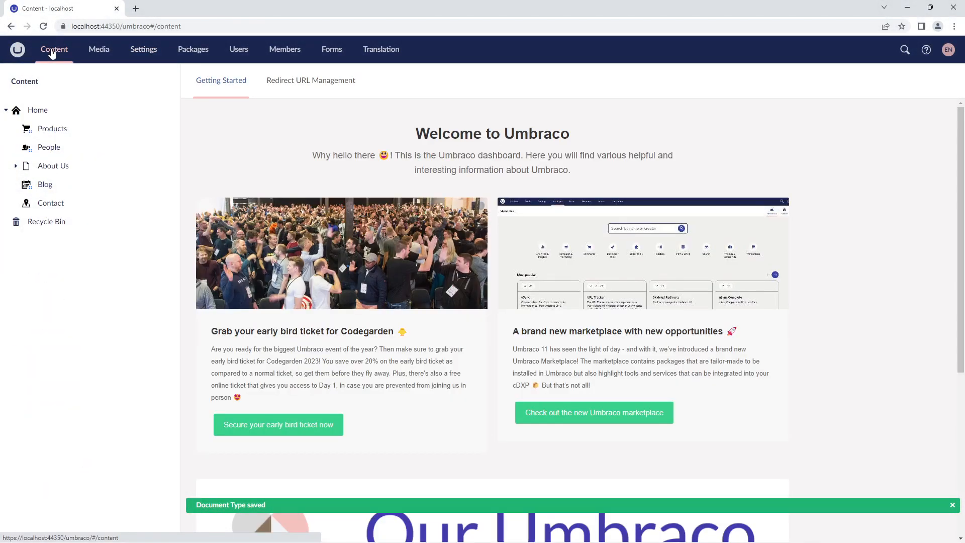
pyautogui.click(45, 28)
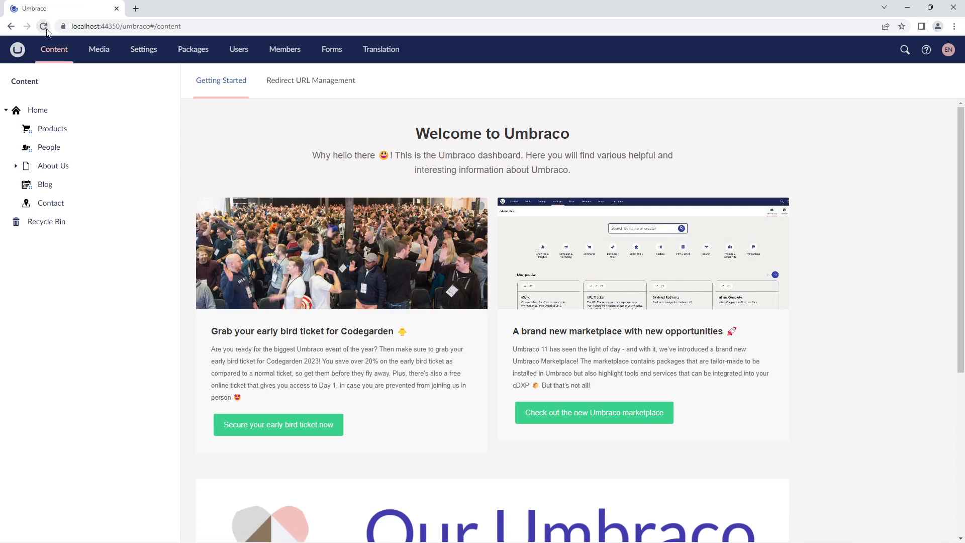
pyautogui.click(44, 27)
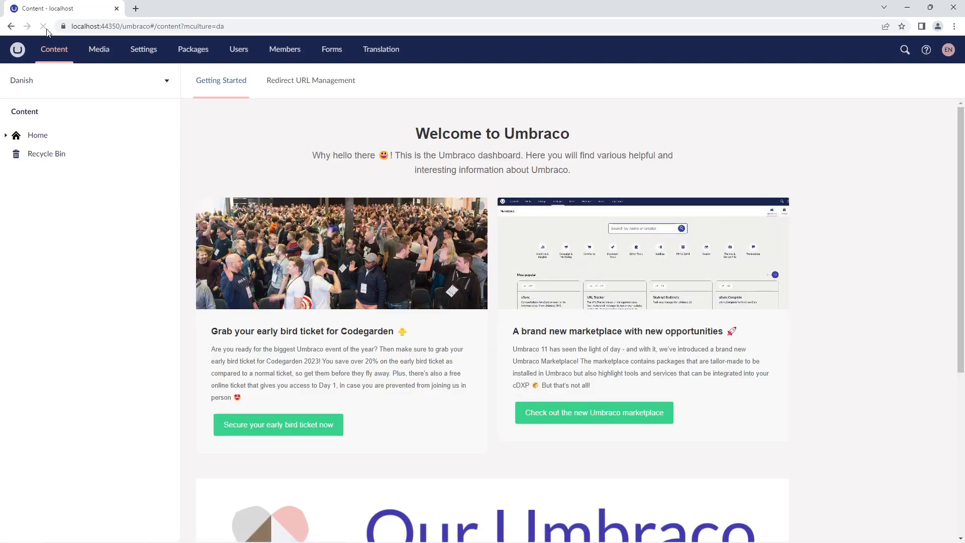
pyautogui.click(169, 87)
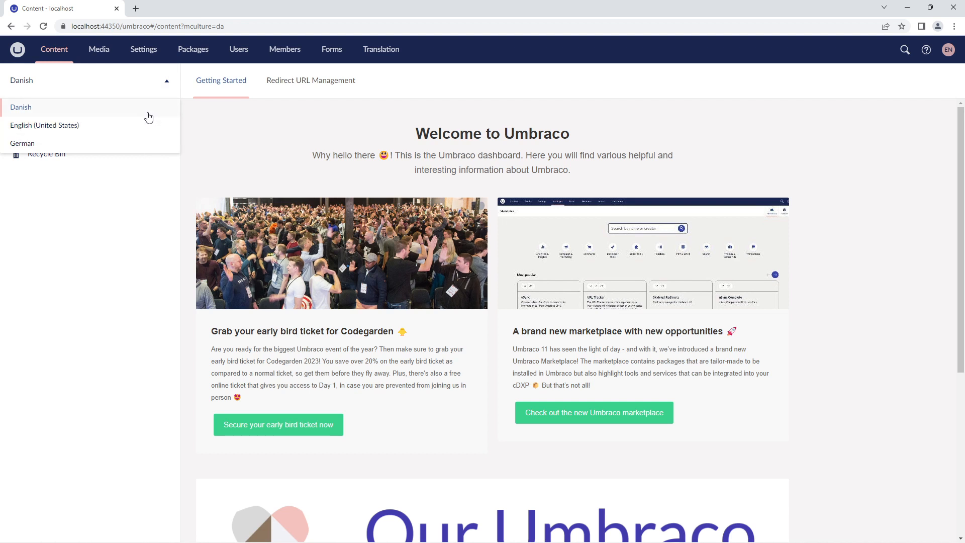
pyautogui.click(153, 91)
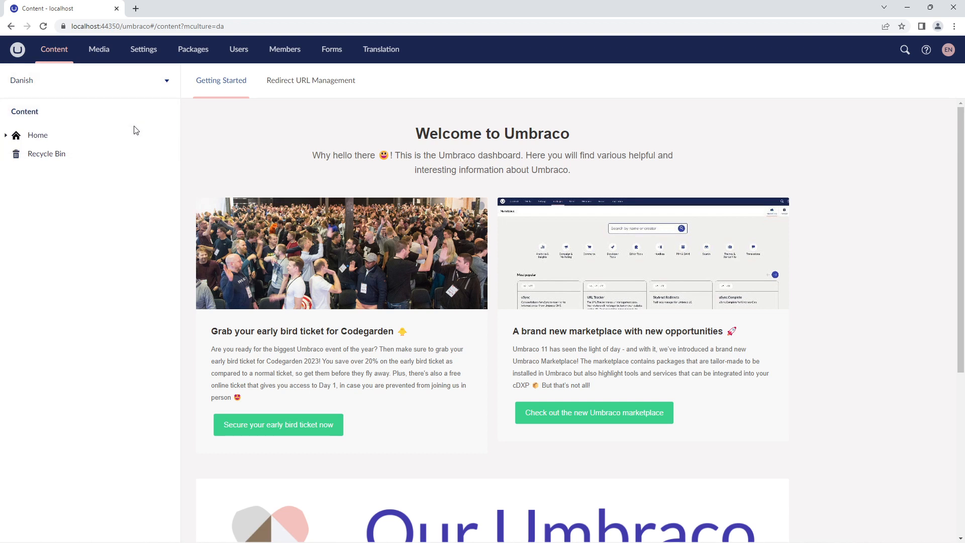
# Step: Open the Home content node and examine the status of its language variants
pyautogui.click(128, 140)
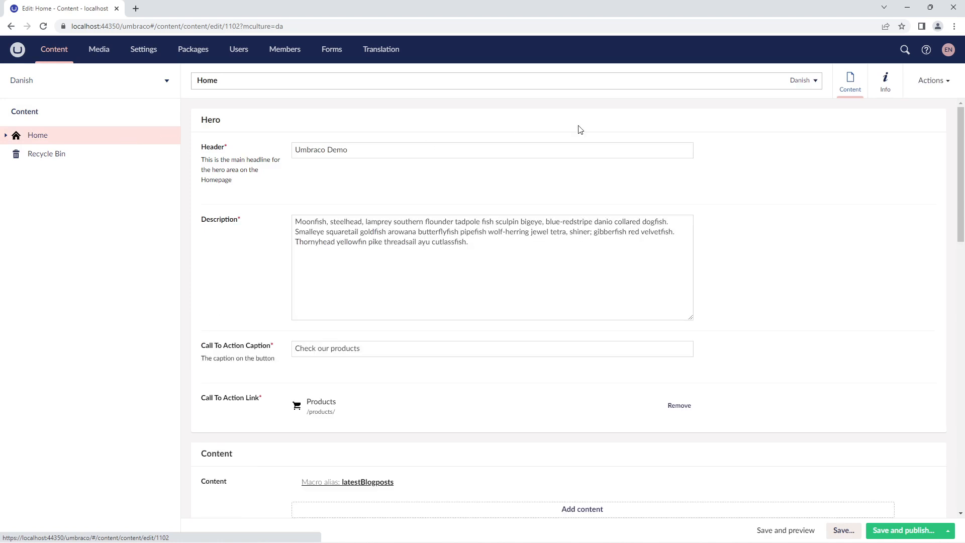
pyautogui.click(815, 81)
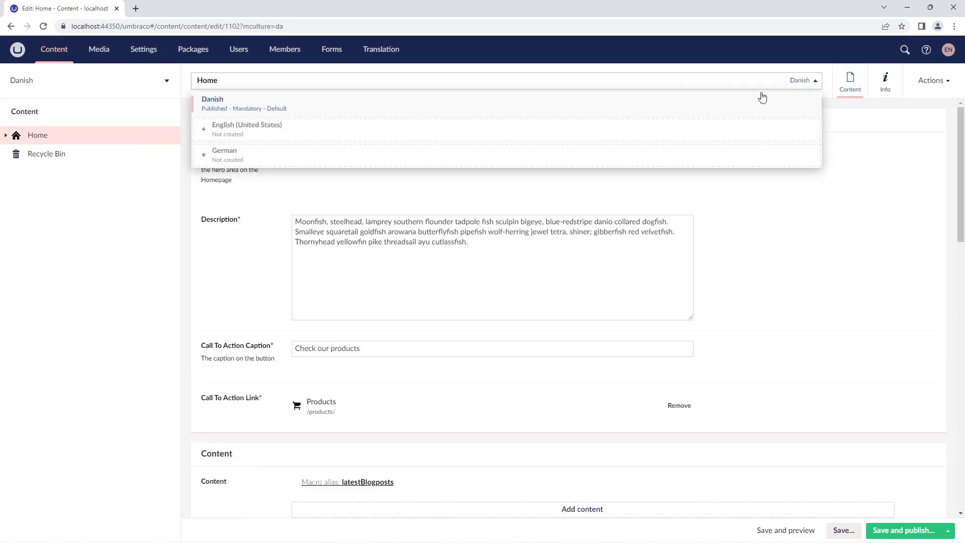
pyautogui.moveTo(753, 130)
pyautogui.moveTo(744, 156)
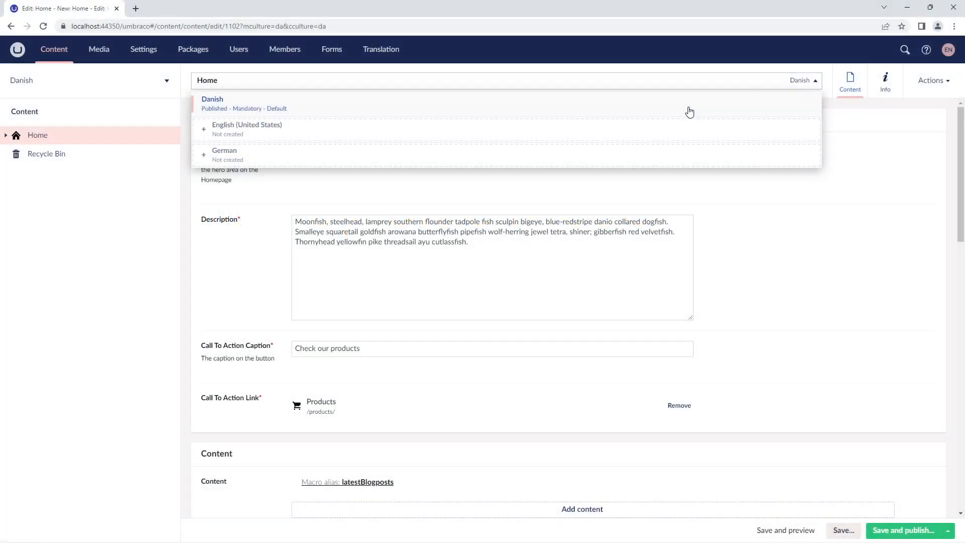
# Step: Open the English (United States) variant in split view beside the Danish one and rename the Danish variant "Hjem"
pyautogui.moveTo(689, 133)
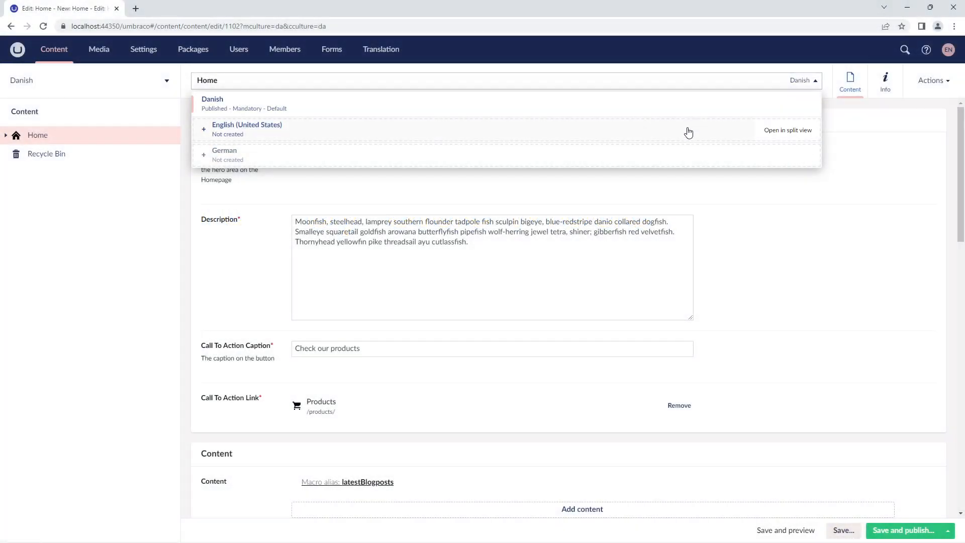
pyautogui.click(787, 131)
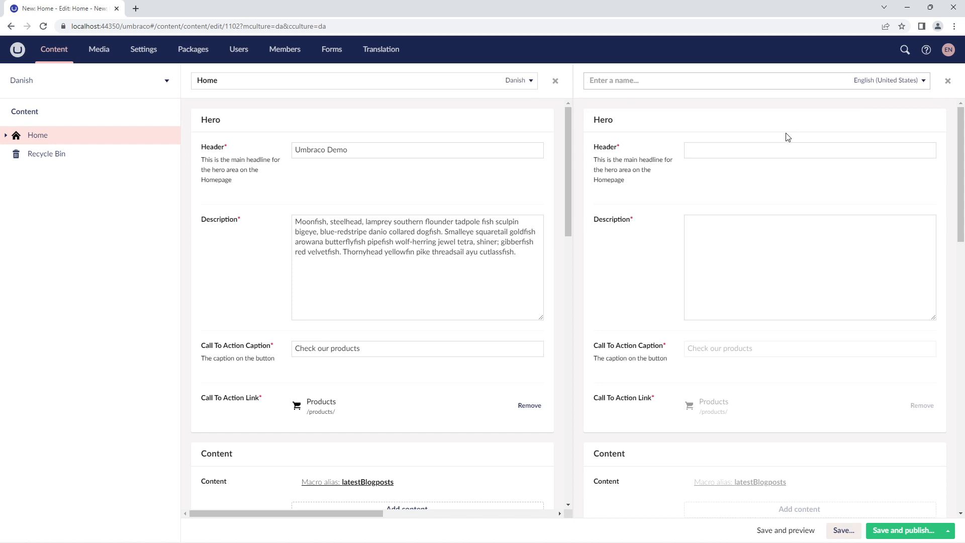
pyautogui.click(626, 89)
pyautogui.moveTo(267, 81); pyautogui.dragTo(186, 78)
pyautogui.write('H')
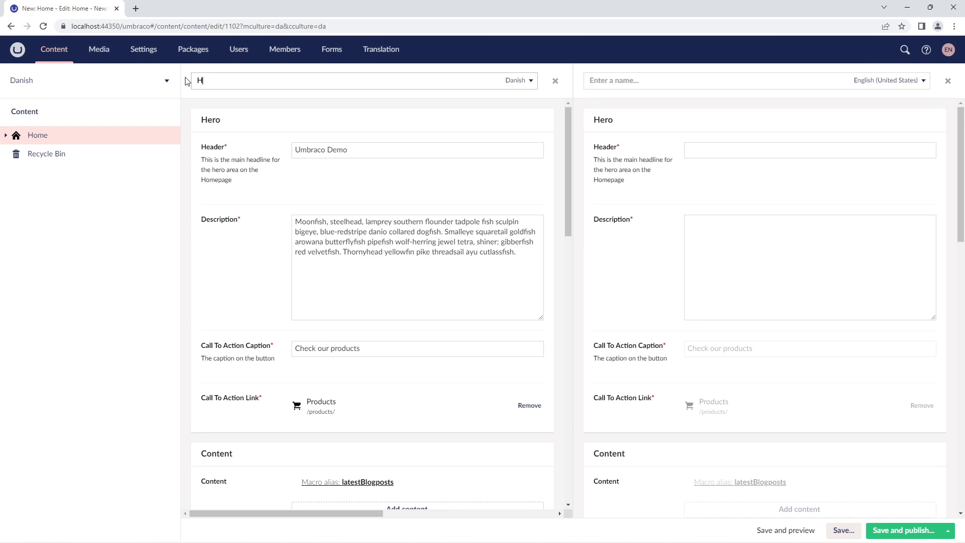
# Step: Name the English variant "Home", set the Hero headers to "Velkomment til Umbraco" and "Welcome to Umbraco", and fill both Hero descriptions in their languages
pyautogui.press('Tab')
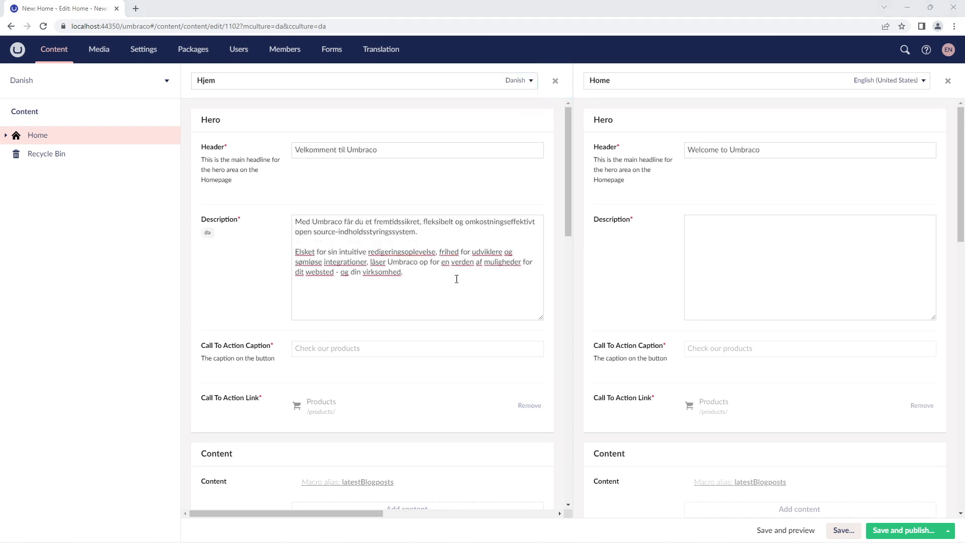
pyautogui.click(780, 241)
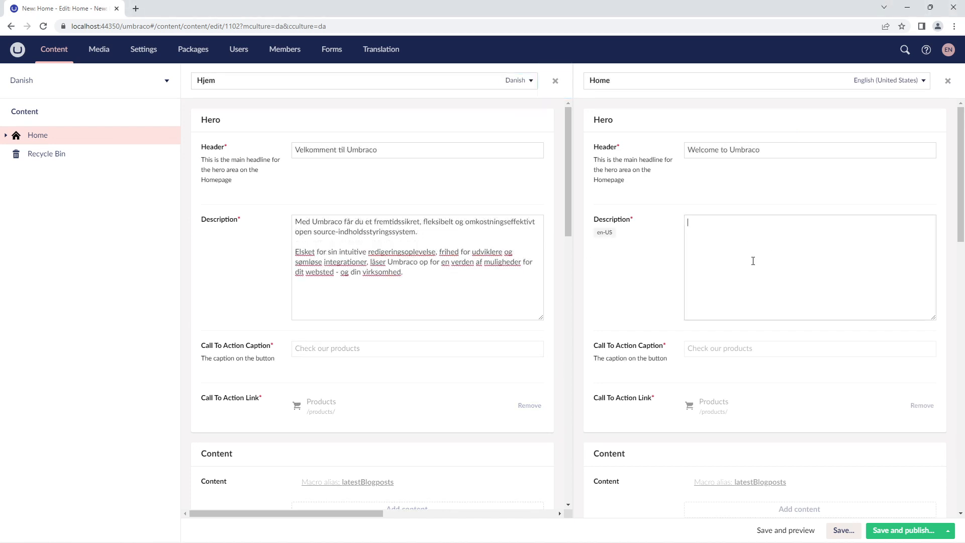
pyautogui.write("With Umbraco, you're in for a future-proof, flexible, and cost-effective open-source content management system.  Loved for its intuitive editing experience, freedom for developers, and seamless integrations, Umbraco unlocks a world of opportunities for your website - and your business.")
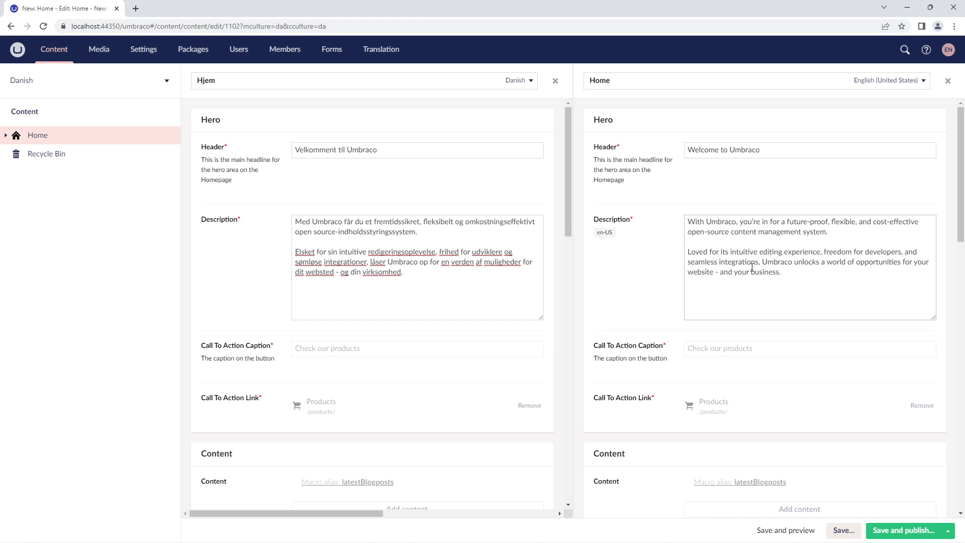
# Step: Unlock the shared Header property in the Danish variant's Footer group and set it to "Umbraco Demo Site"
pyautogui.scroll(-4, 753, 268)
pyautogui.scroll(-1, 447, 342)
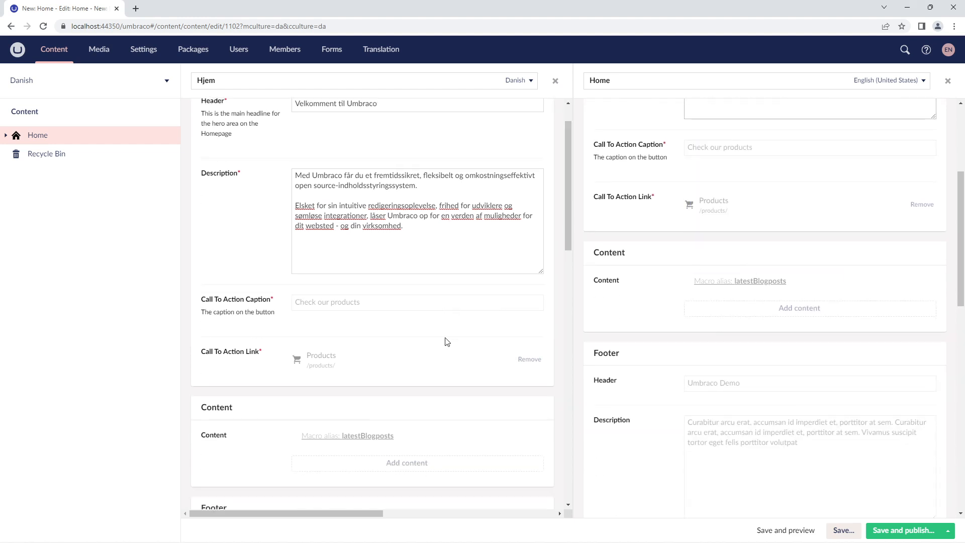
pyautogui.scroll(-7, 448, 342)
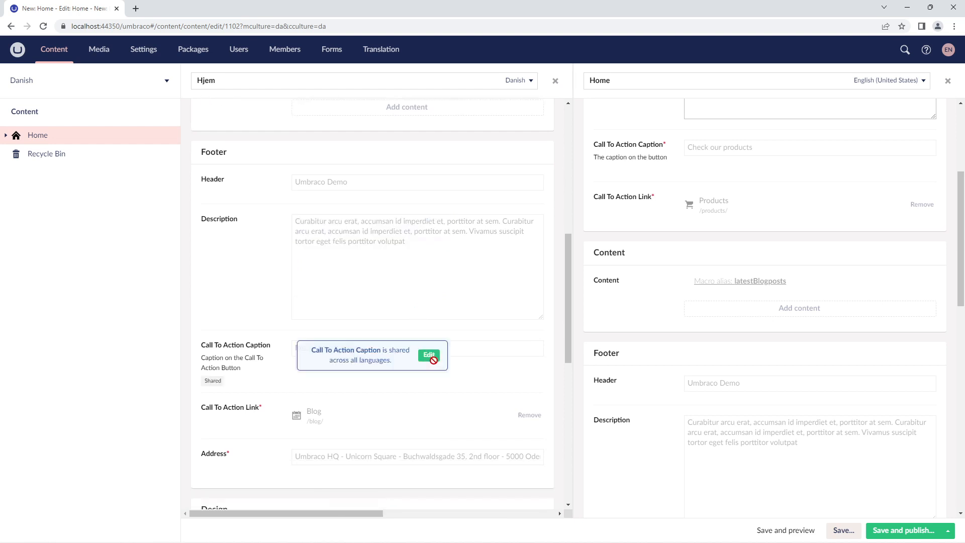
pyautogui.scroll(-3, 891, 227)
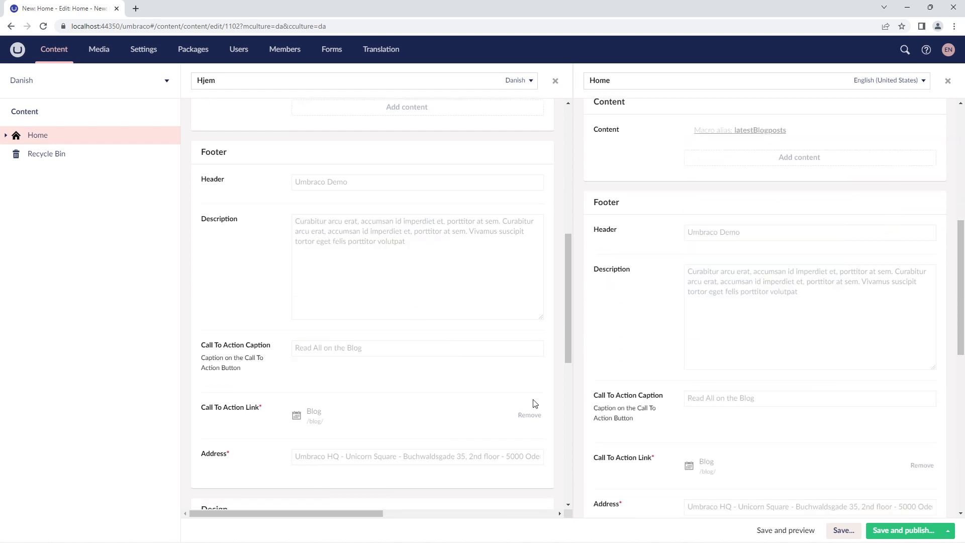
pyautogui.scroll(-2, 789, 265)
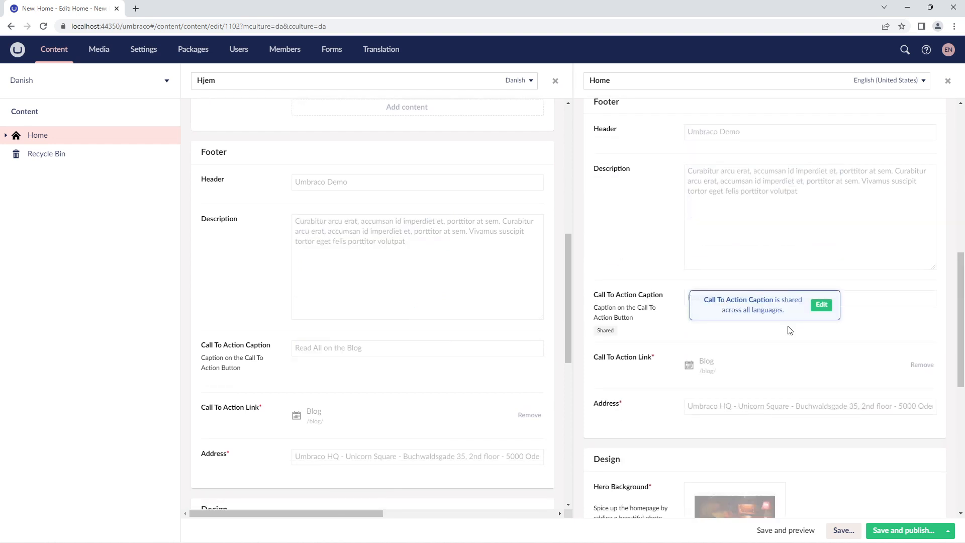
pyautogui.click(428, 189)
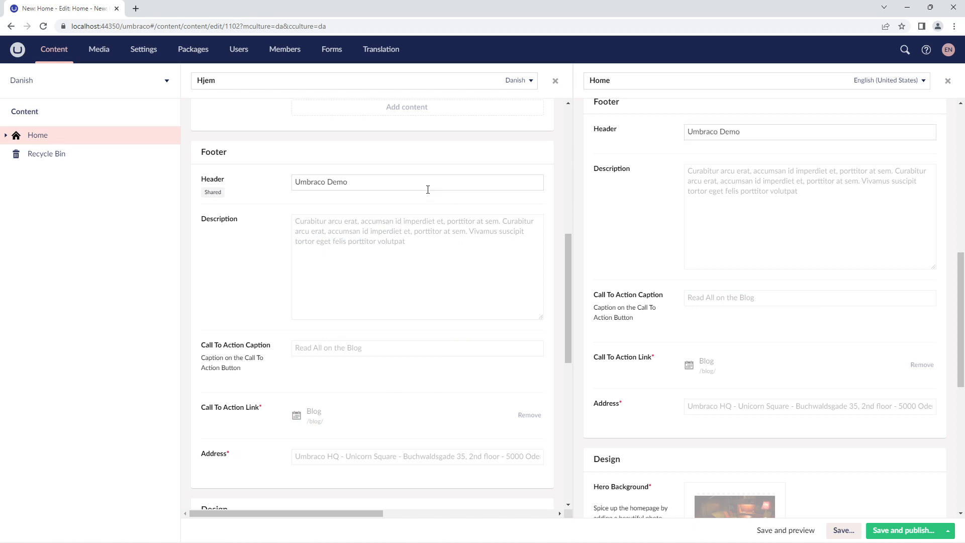
pyautogui.write('Site')
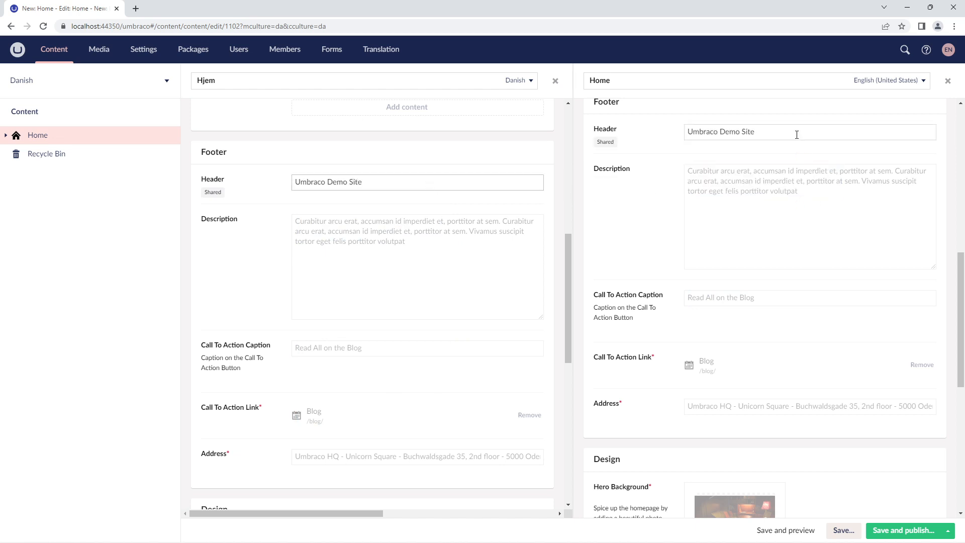
# Step: Unlock the shared Description property in the Danish variant's Footer group for editing
pyautogui.scroll(1, 796, 133)
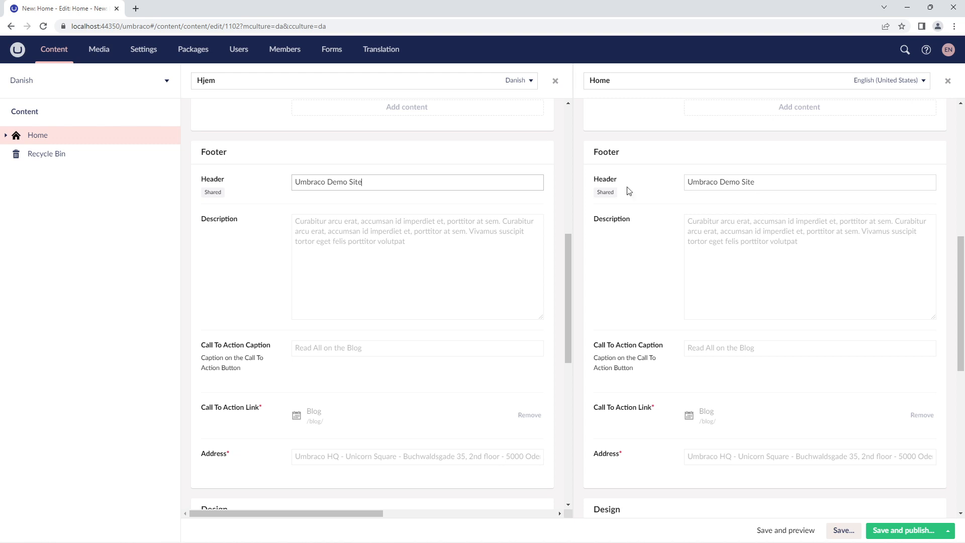
pyautogui.moveTo(811, 249)
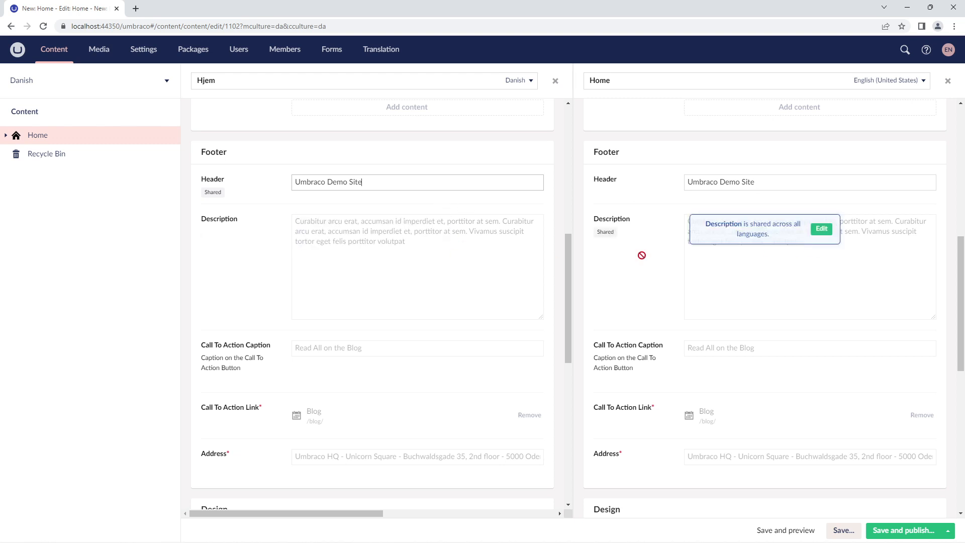
pyautogui.moveTo(433, 261)
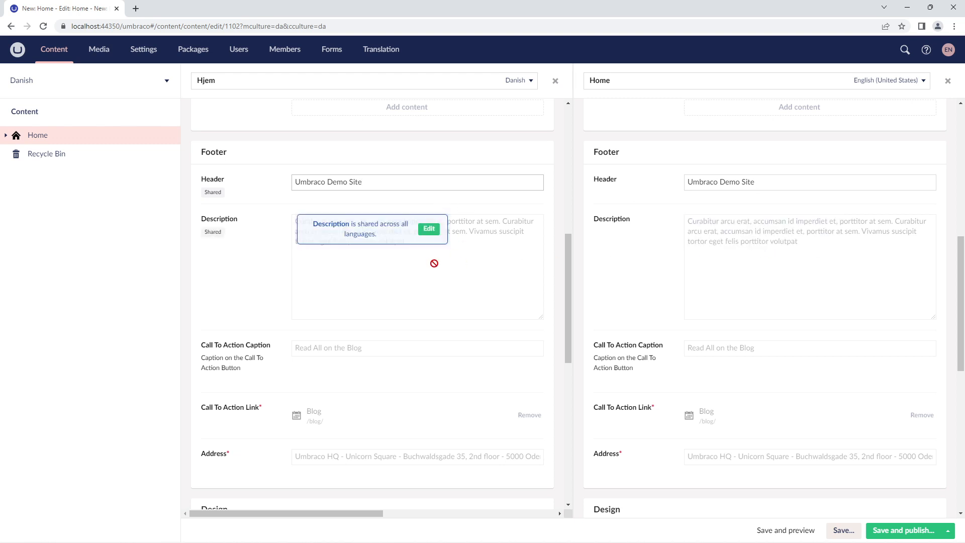
pyautogui.click(428, 229)
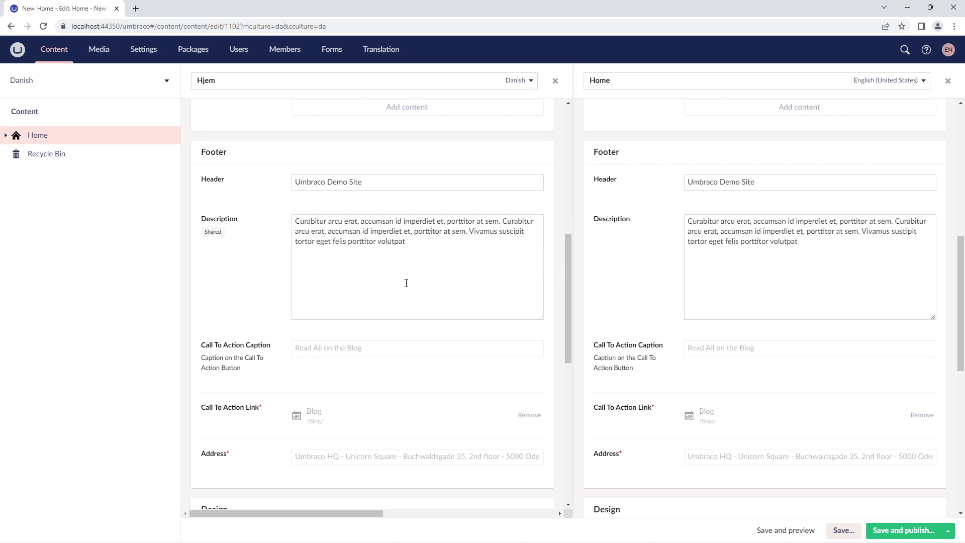
# Step: Save and publish the Danish and English (United States) variants and close the English pane of the split view
pyautogui.click(886, 531)
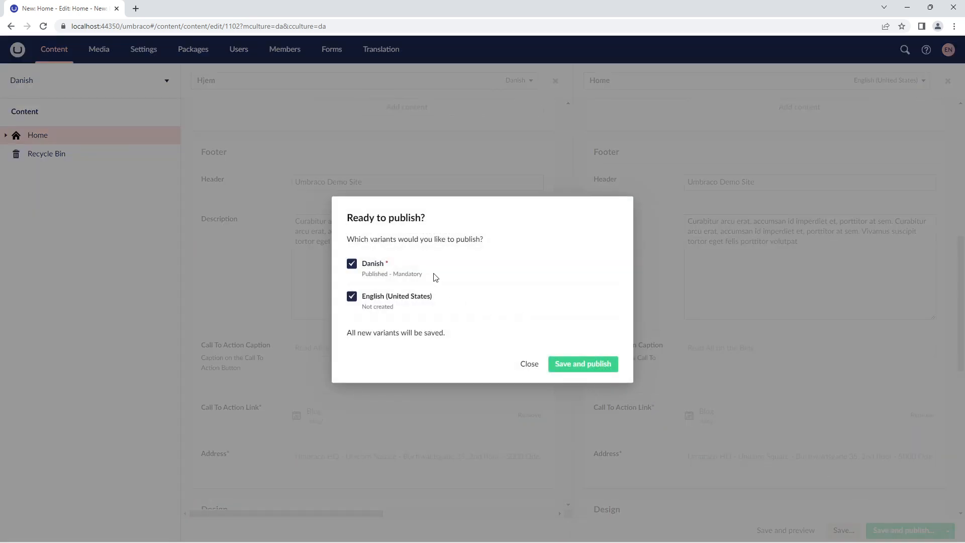
pyautogui.click(557, 370)
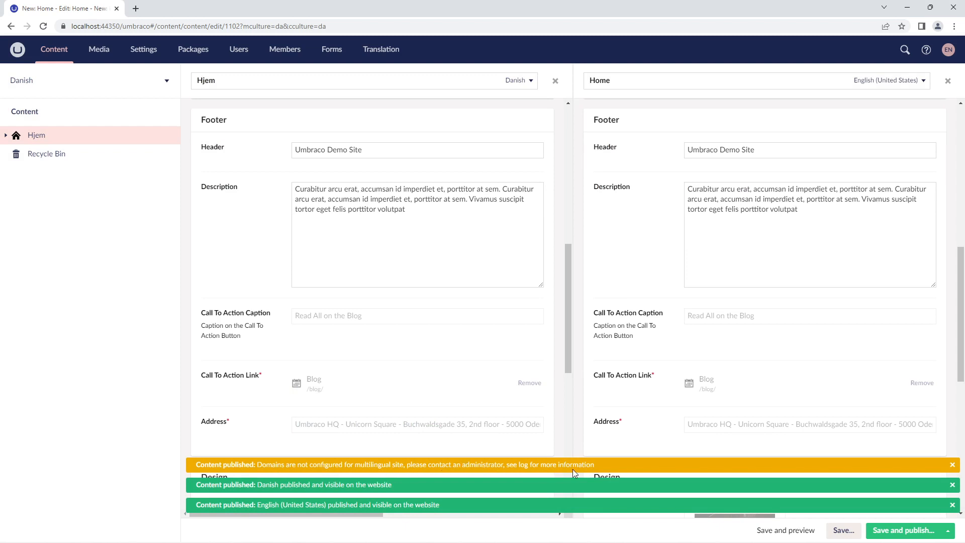
pyautogui.click(948, 81)
# Step: Open the node's Info view and examine the links and history of the English (United States) variant
pyautogui.click(888, 85)
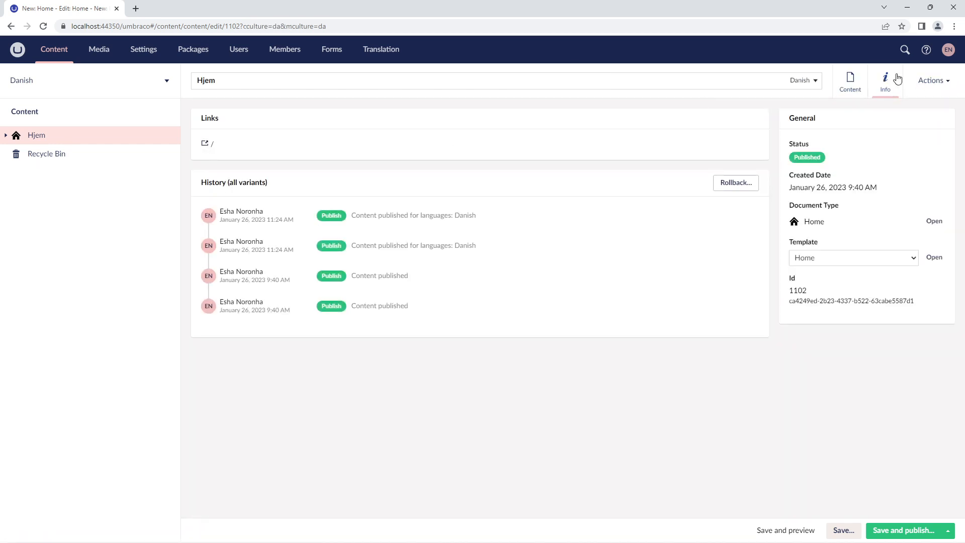
pyautogui.click(802, 82)
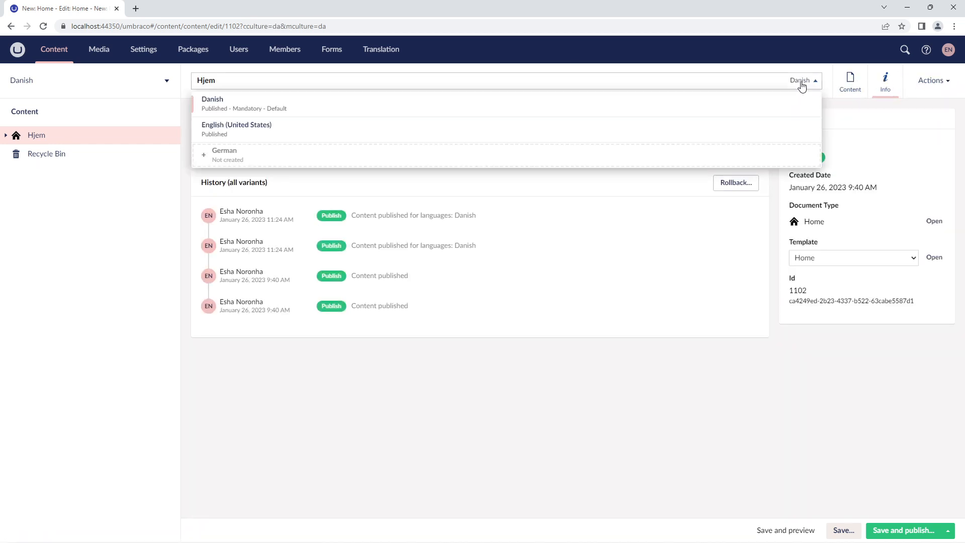
pyautogui.click(642, 131)
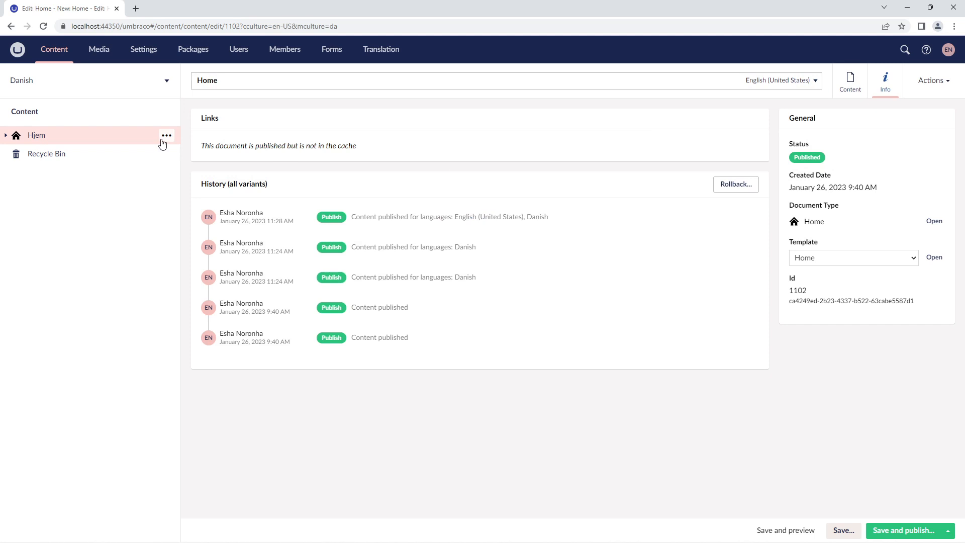
# Step: Open Culture and Hostnames for the Hjem node and add the domain /da for Danish
pyautogui.click(165, 136)
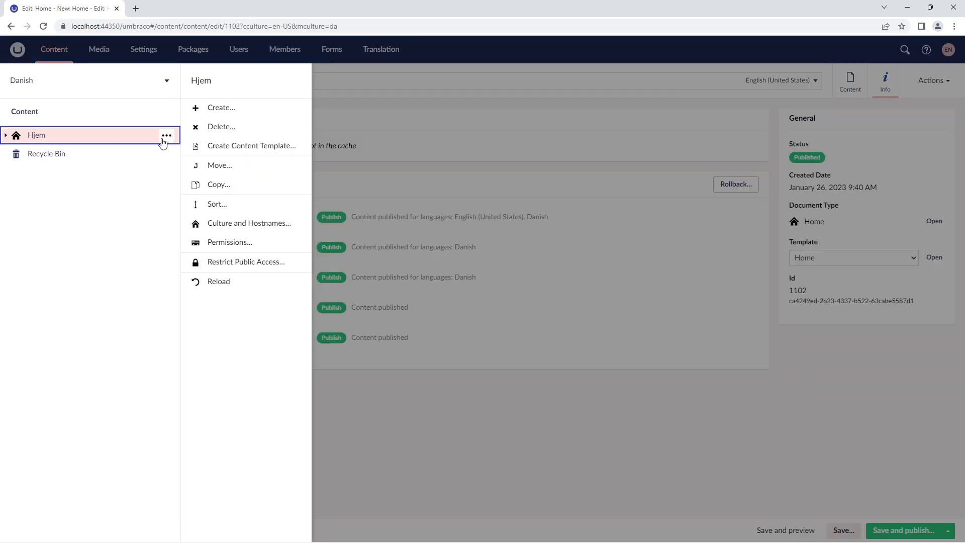
pyautogui.click(222, 223)
pyautogui.click(228, 169)
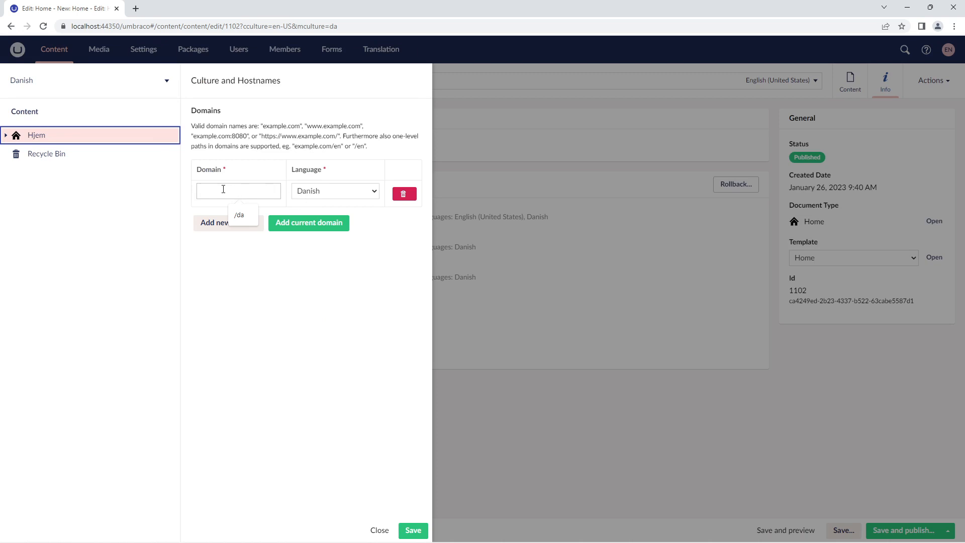
pyautogui.write('/da')
# Step: Add a second domain, /en, assigned to the English (United States) language
pyautogui.click(213, 219)
pyautogui.click(348, 220)
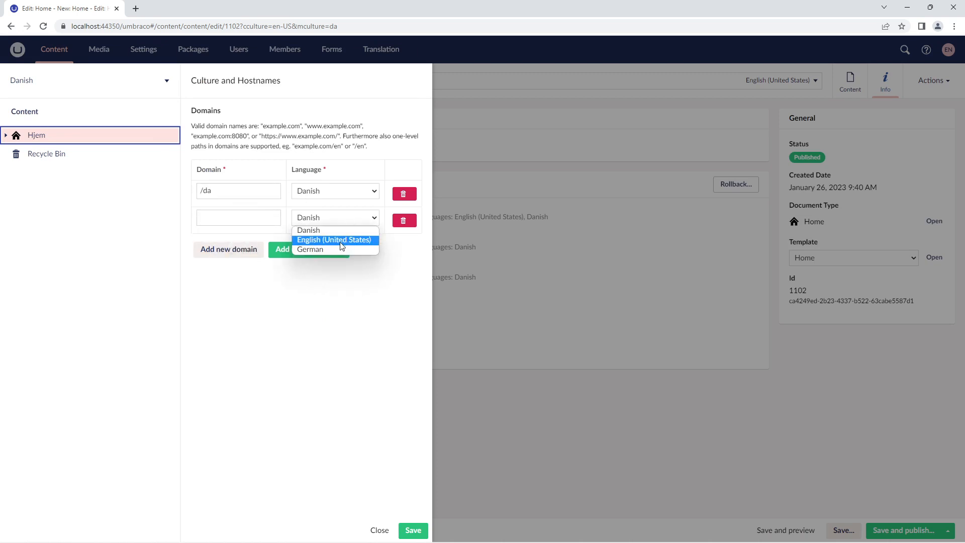
pyautogui.click(341, 241)
pyautogui.click(243, 222)
pyautogui.write('/')
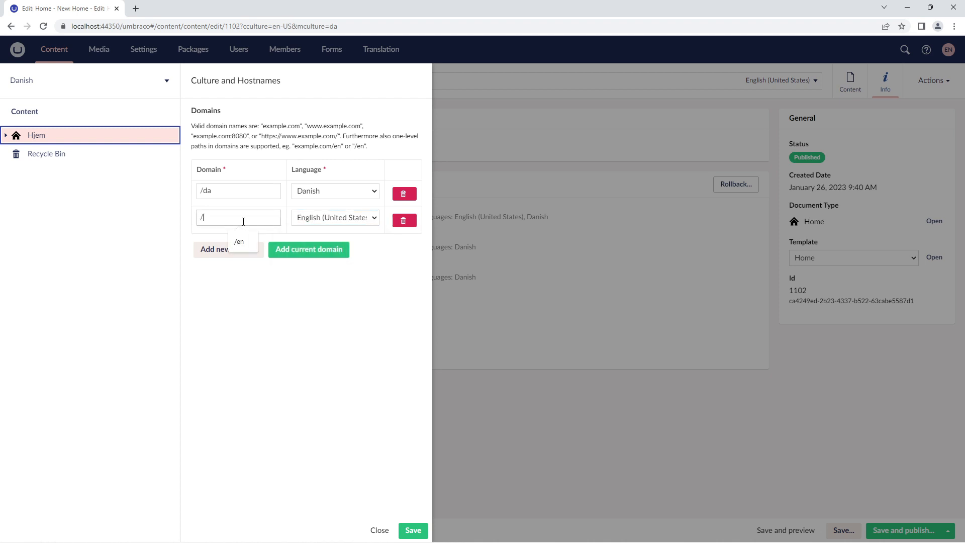
pyautogui.write('en')
# Step: Add a third domain, /de, assigned to the German language
pyautogui.click(235, 250)
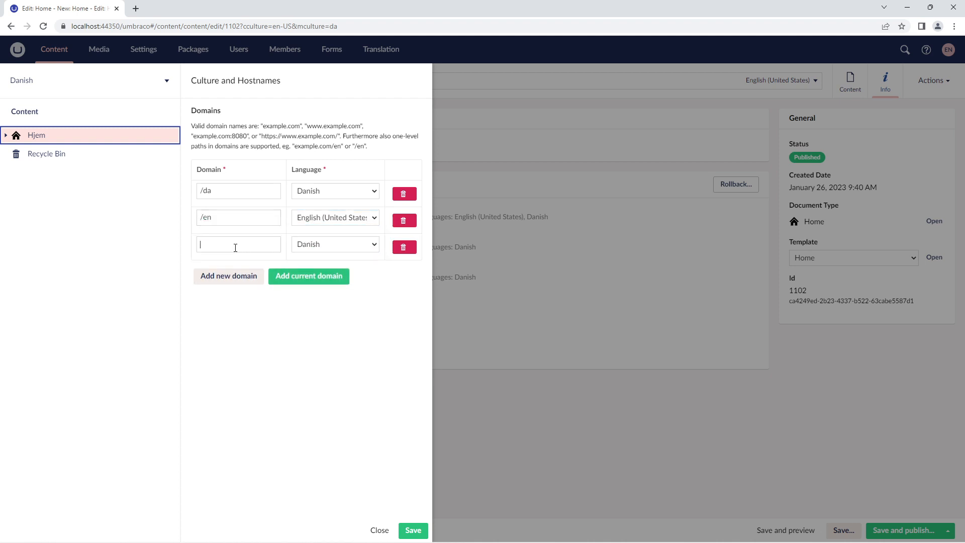
pyautogui.click(334, 246)
pyautogui.click(316, 276)
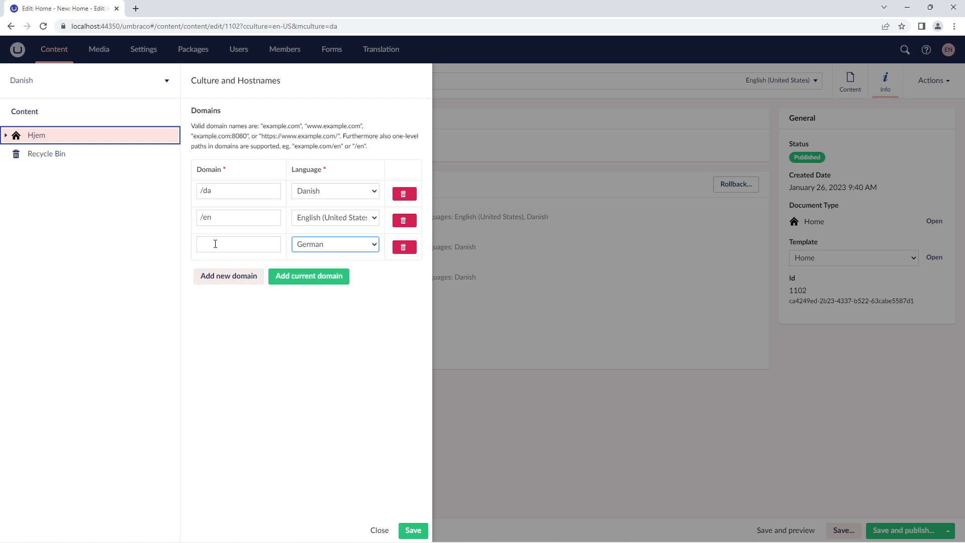
pyautogui.click(216, 244)
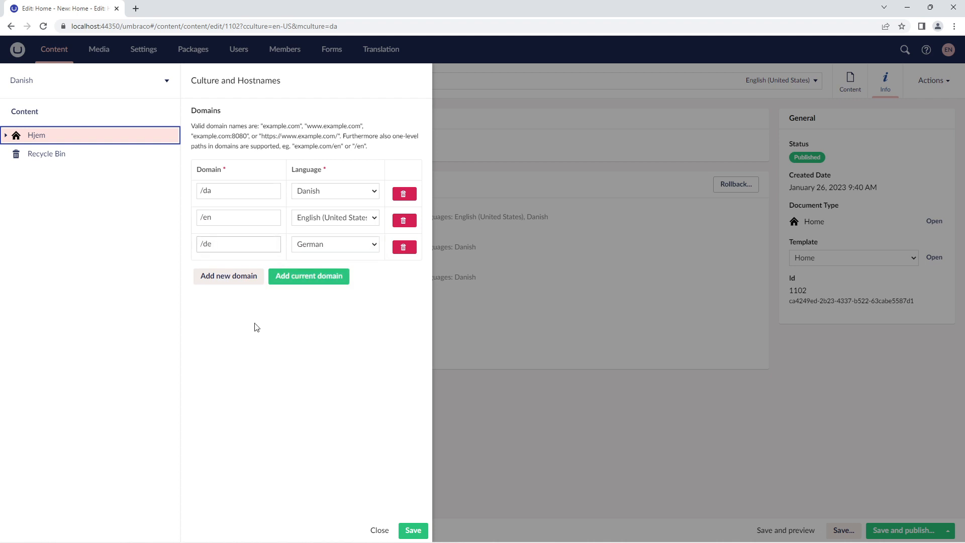
# Step: Save the culture and hostname settings, and save and publish the English (United States) variant of the node
pyautogui.click(414, 530)
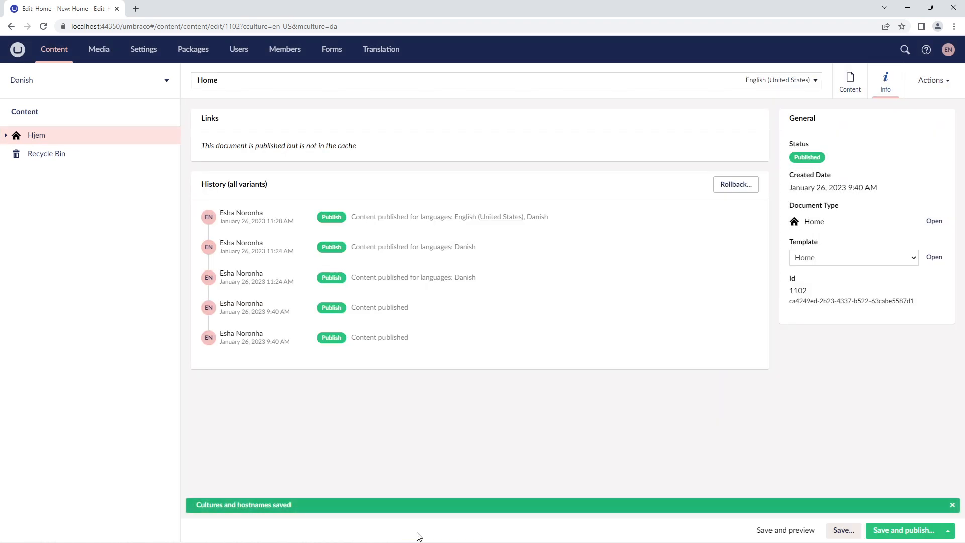
pyautogui.click(901, 531)
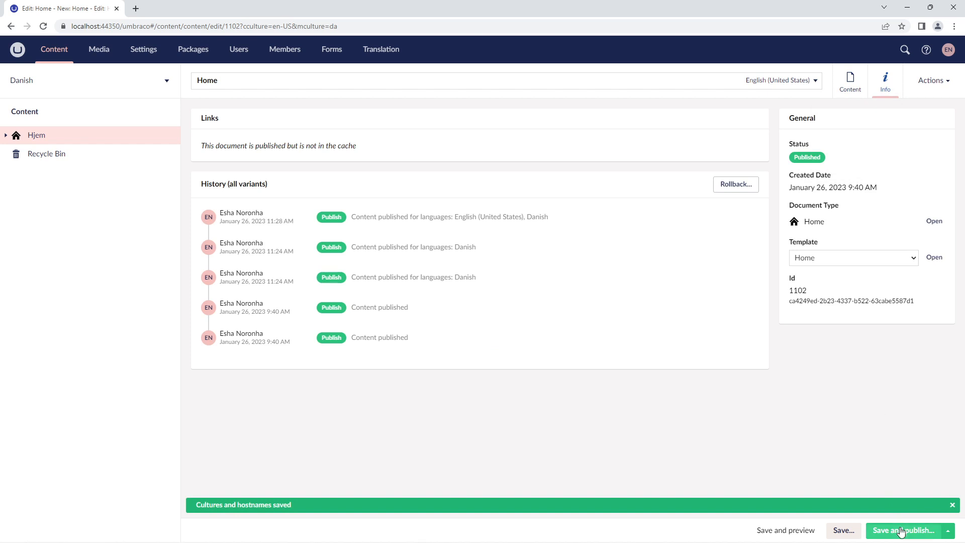
pyautogui.click(561, 351)
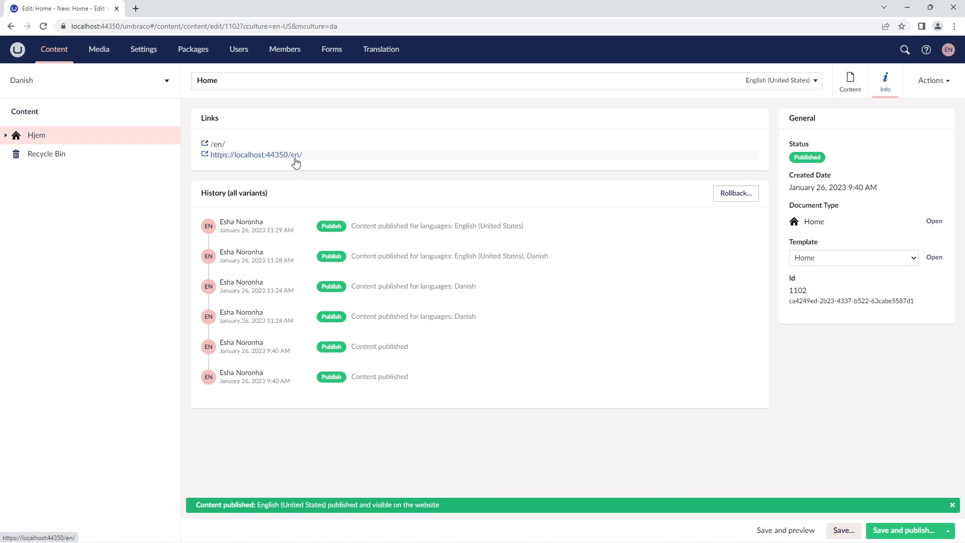
# Step: Switch the node to its Danish variant and open its /da/ page on the website
pyautogui.click(782, 83)
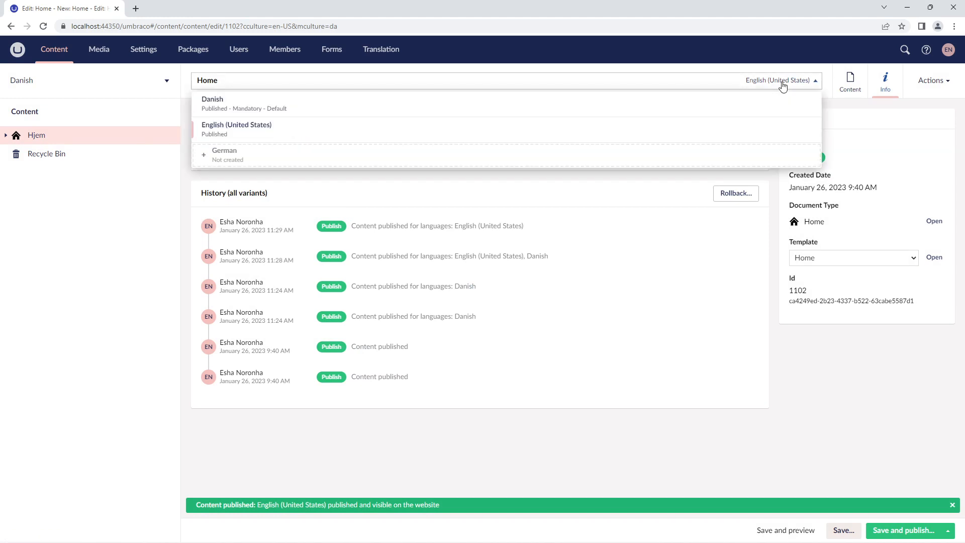
pyautogui.click(436, 117)
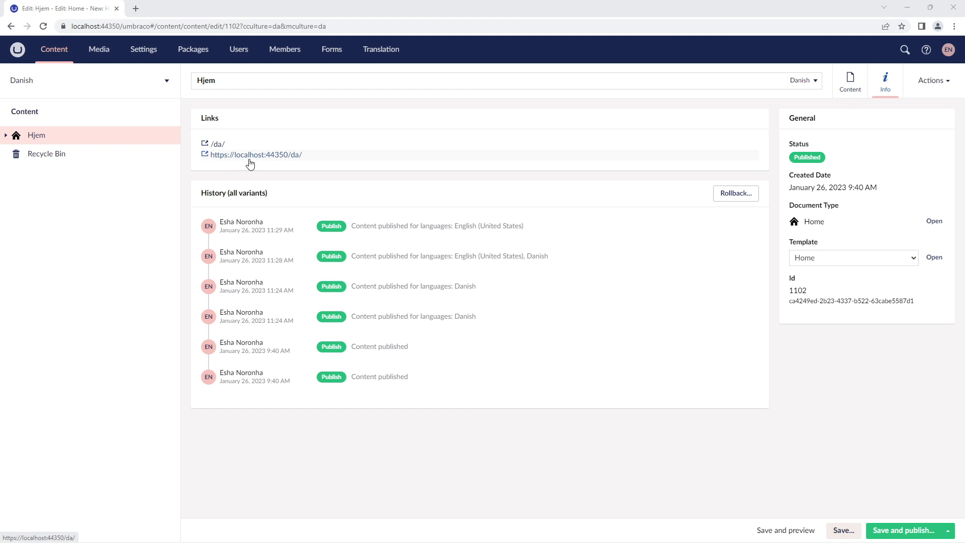
pyautogui.click(233, 153)
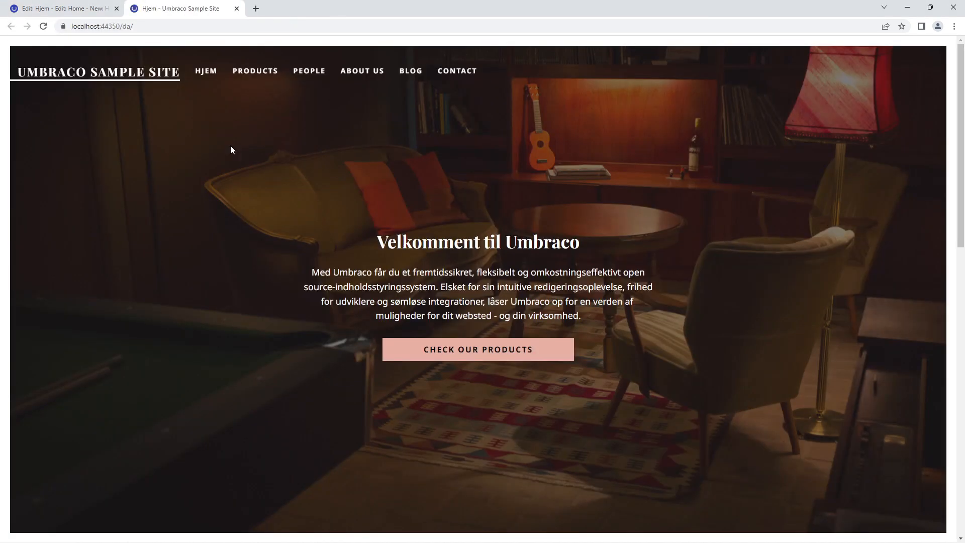
# Step: Return to the backoffice, switch the node to English (United States) and open its /en/ page on the website
pyautogui.click(92, 7)
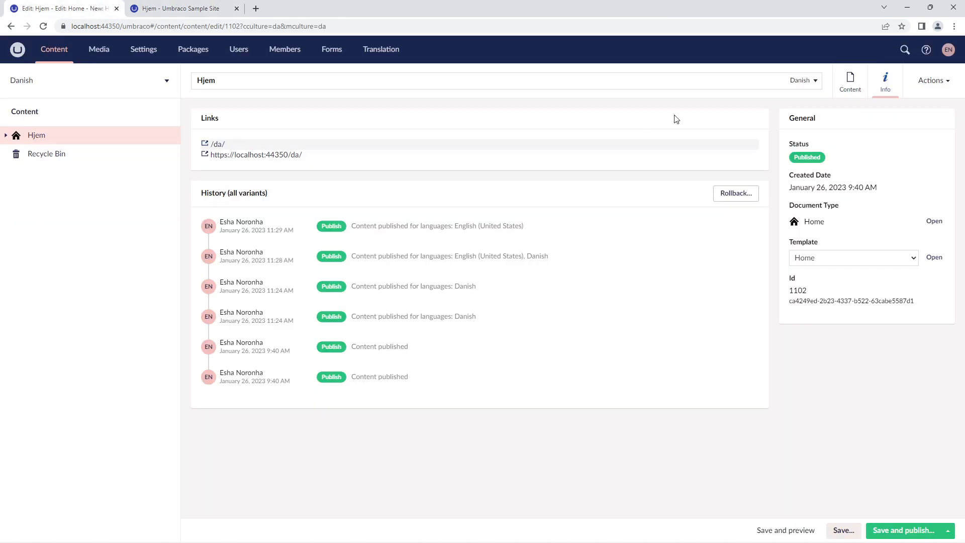
pyautogui.click(805, 81)
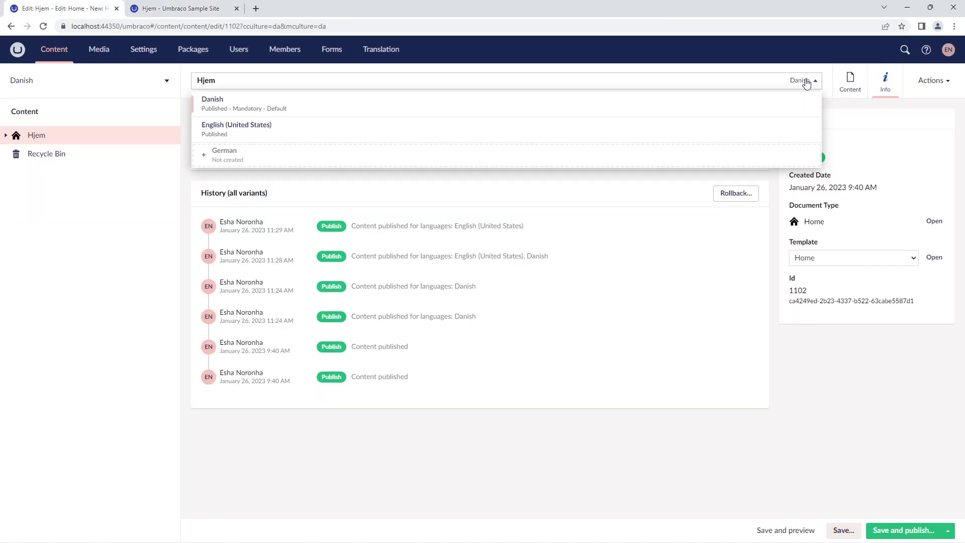
pyautogui.click(323, 129)
pyautogui.click(216, 144)
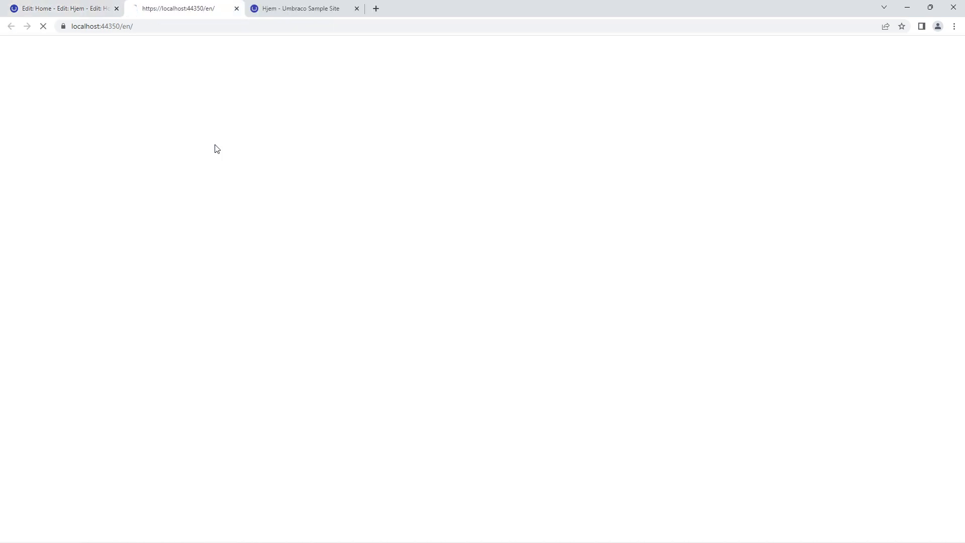